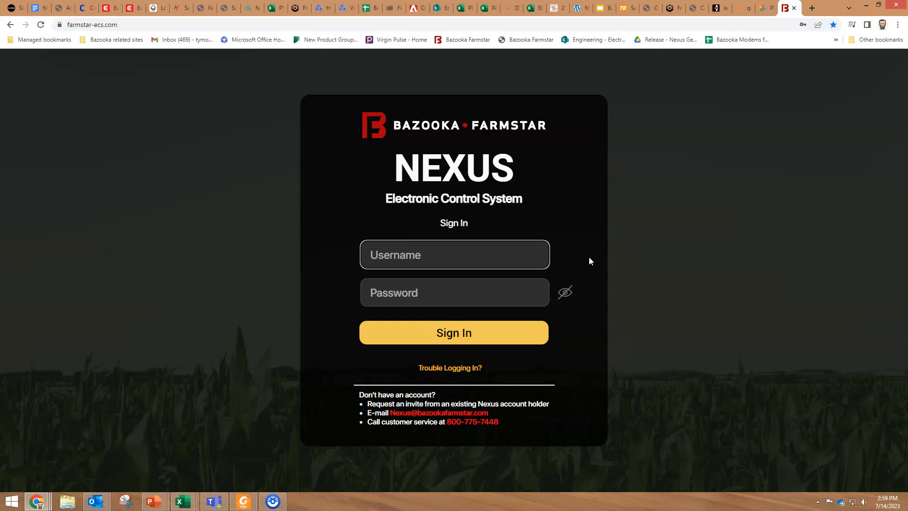
Sign in with the demo account's username and password
text(bazooka-demo0)
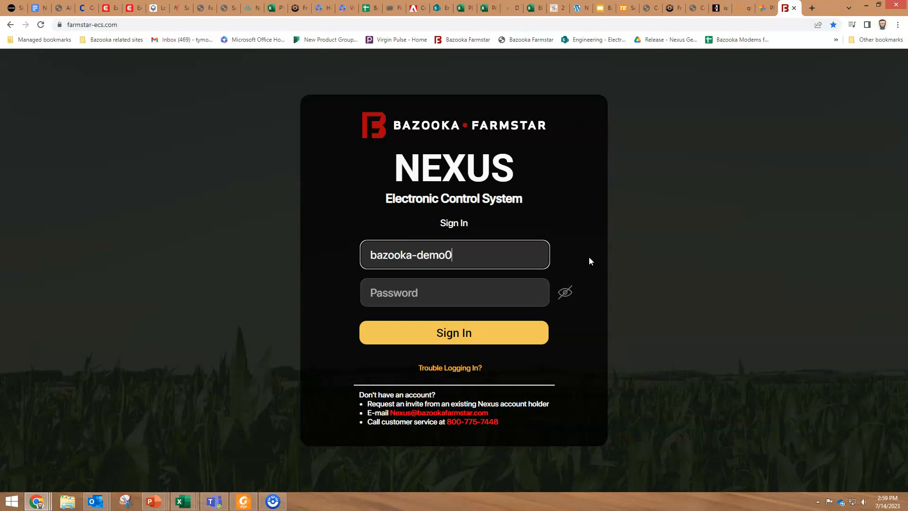
key(BackSpace)
text(-2)
key(Tab)
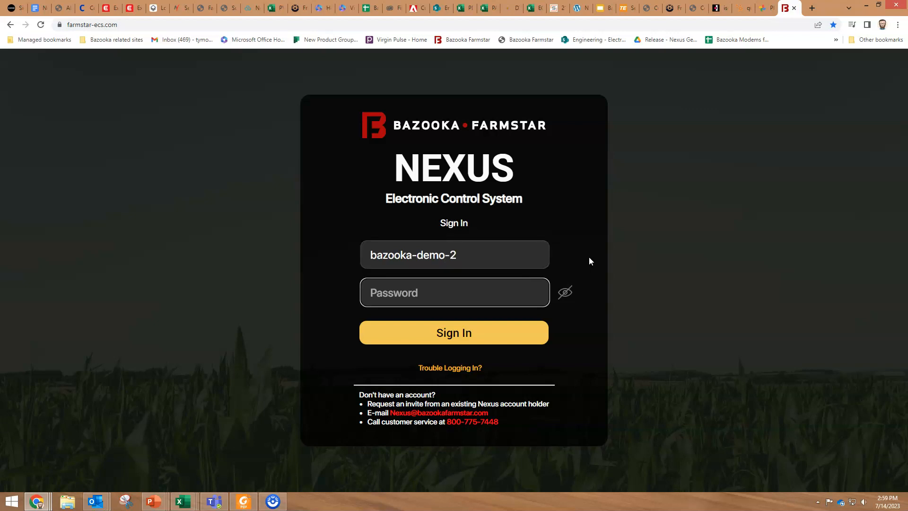
text(*******)
click(475, 339)
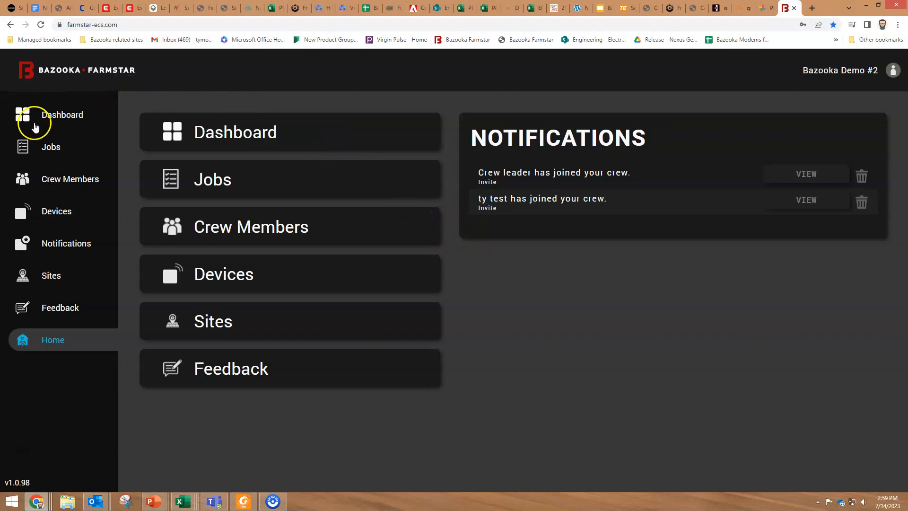
Open the Active Sites page from the Sites sidebar entry
click(51, 280)
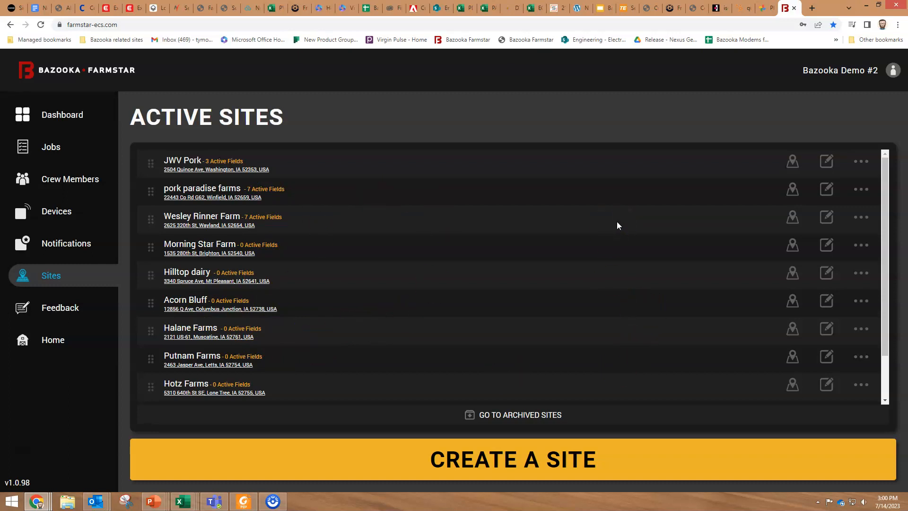
Start a new site and name it 'JBJ farms'
click(466, 461)
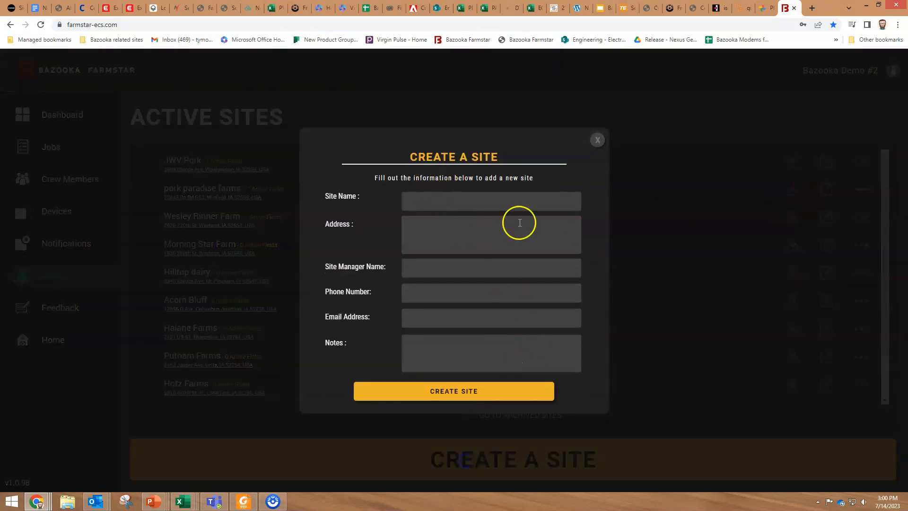
click(438, 202)
text(JBKJ)
key(BackSpace)
key(BackSpace)
text(J)
key(Tab)
click(531, 199)
text(farms)
Enter the site's street address and accept the matching suggested address
key(Tab)
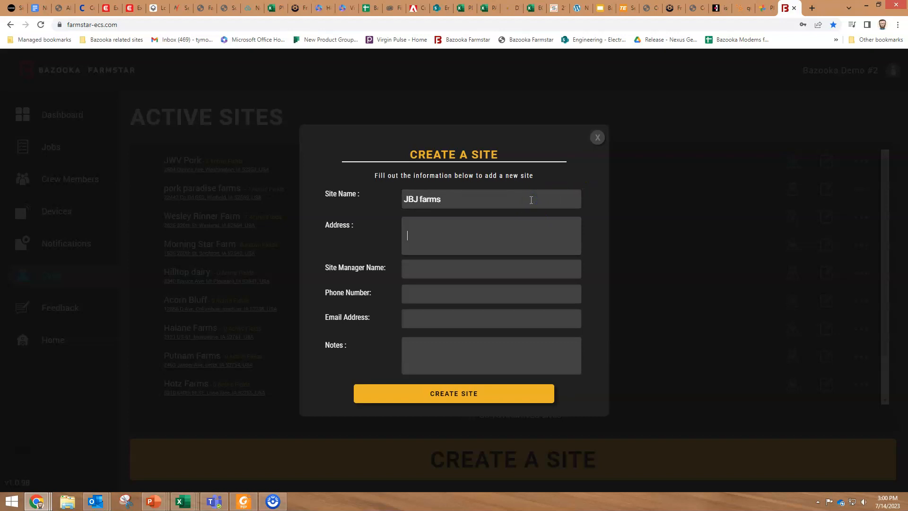
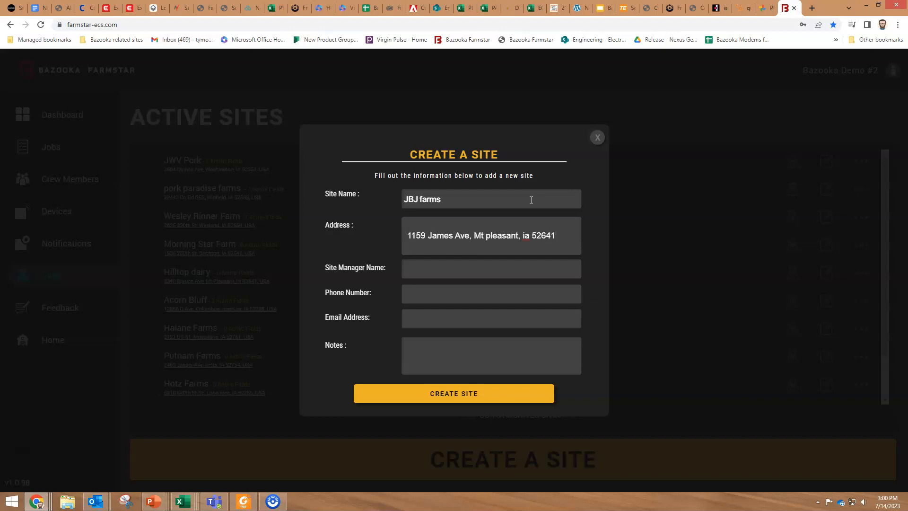
click(540, 235)
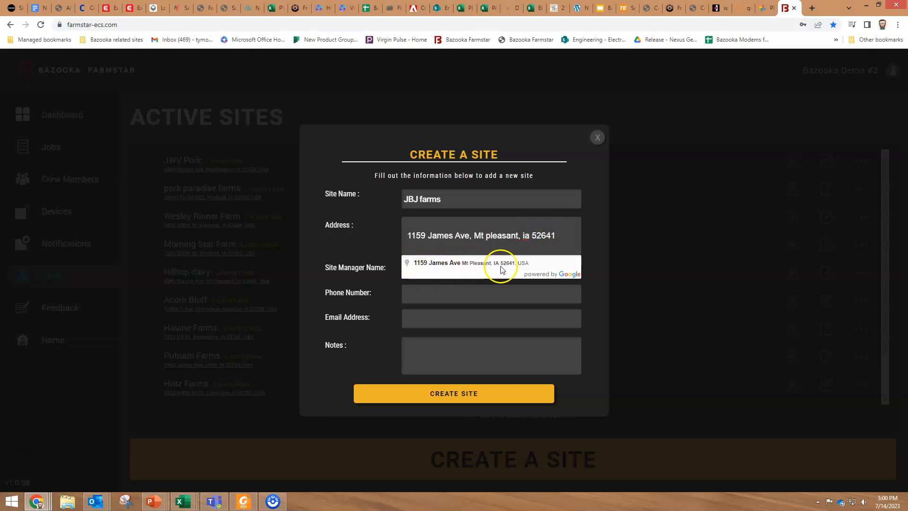
click(465, 263)
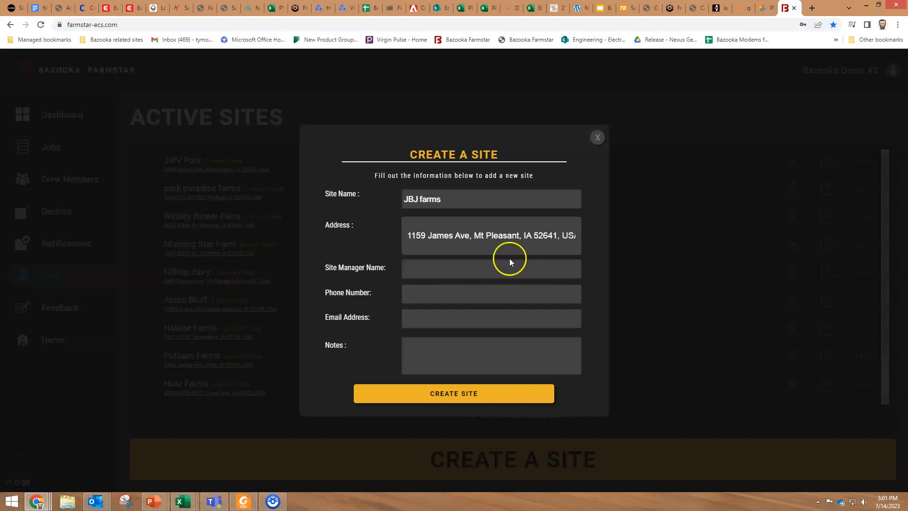
Fill in the site manager's name, phone number and e-mail address
click(441, 268)
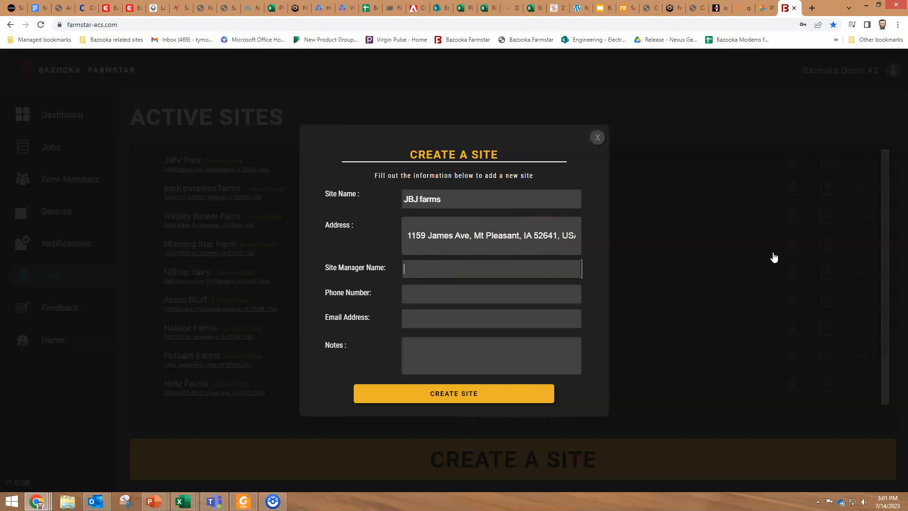
text(bob)
key(Tab)
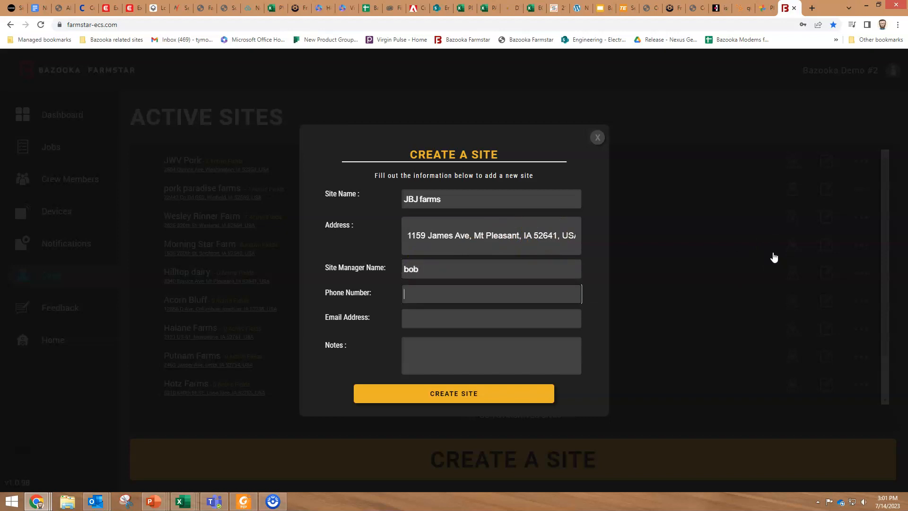
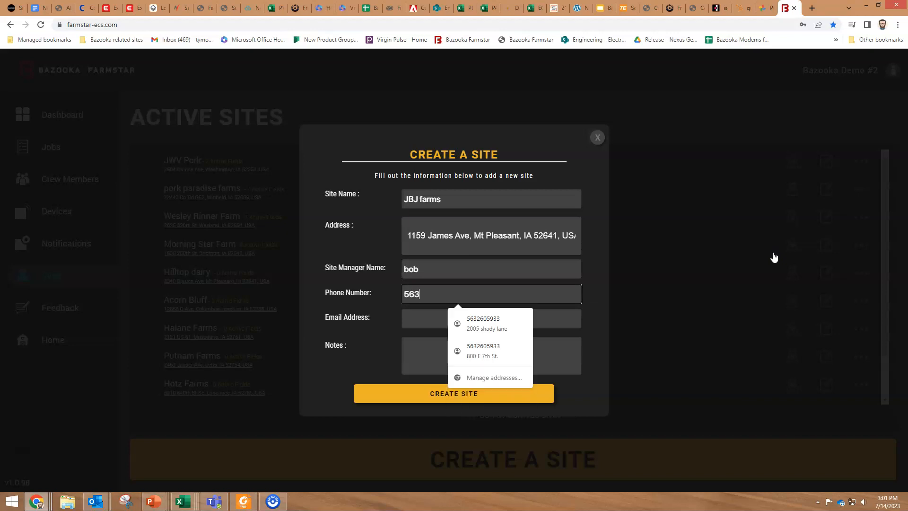
key(Tab)
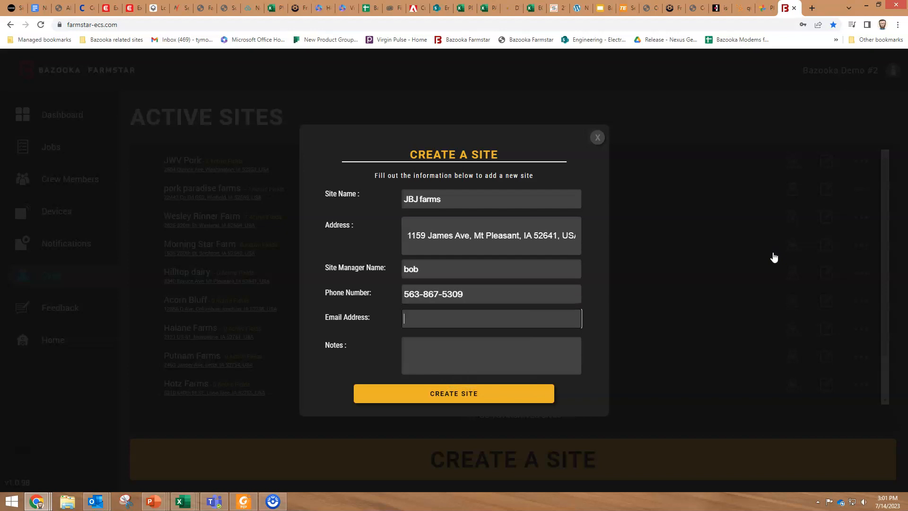
Add the note 'cool dude' and create the site
key(Tab)
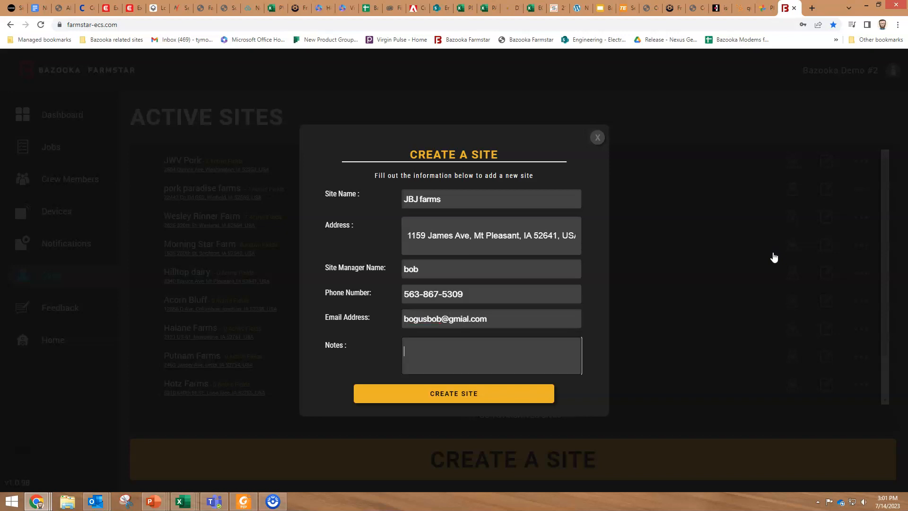
text(cool dude)
click(505, 395)
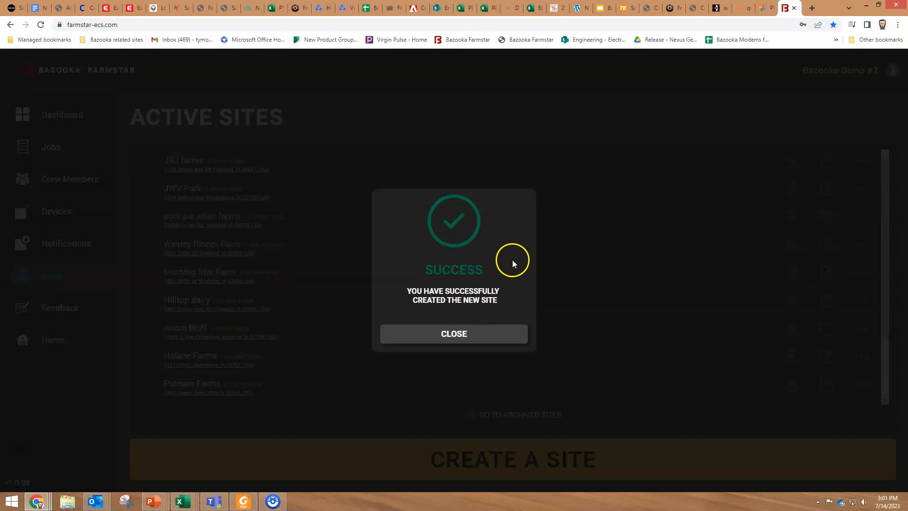
Close the success message to return to the sites list with JBJ farms on top
click(472, 334)
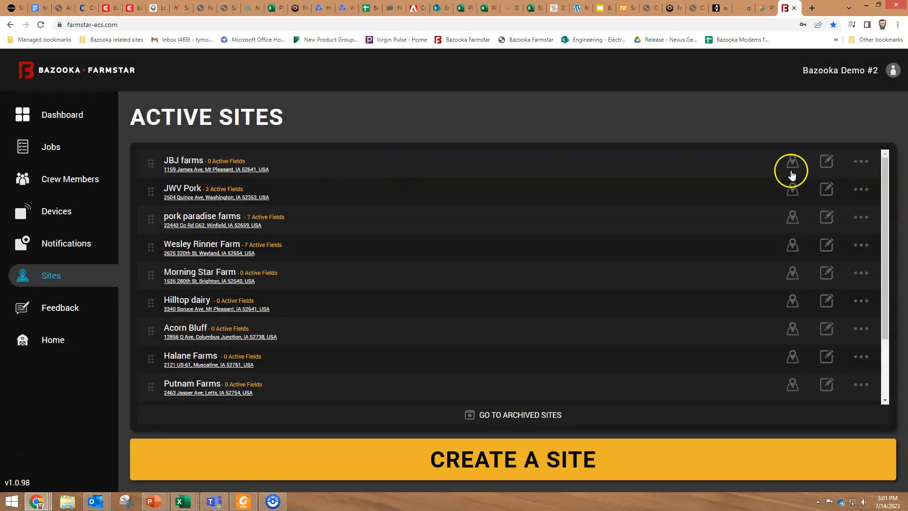
mouse_move(145, 162)
mouse_down()
mouse_move(149, 300)
mouse_move(148, 159)
mouse_move(148, 166)
mouse_up()
Open the JBJ farms map, try the road and terrain views, then return to satellite
click(794, 167)
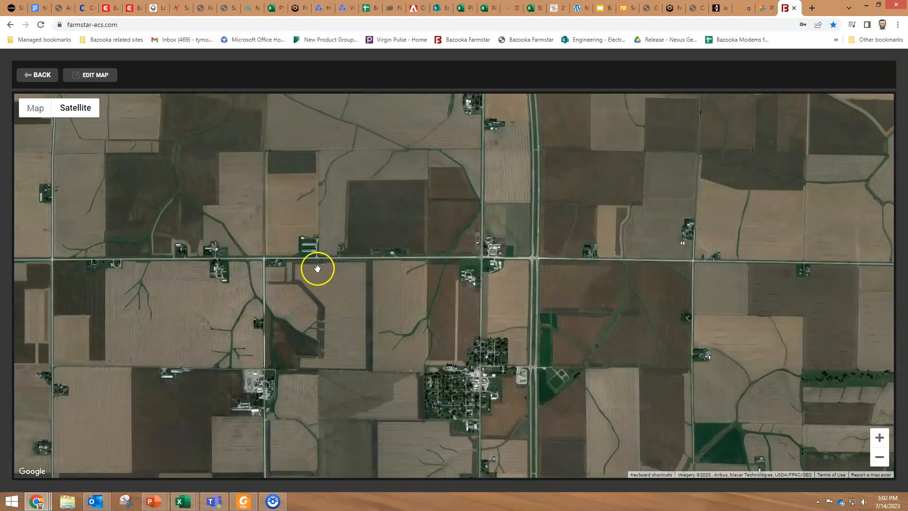
drag(318, 269, 355, 282)
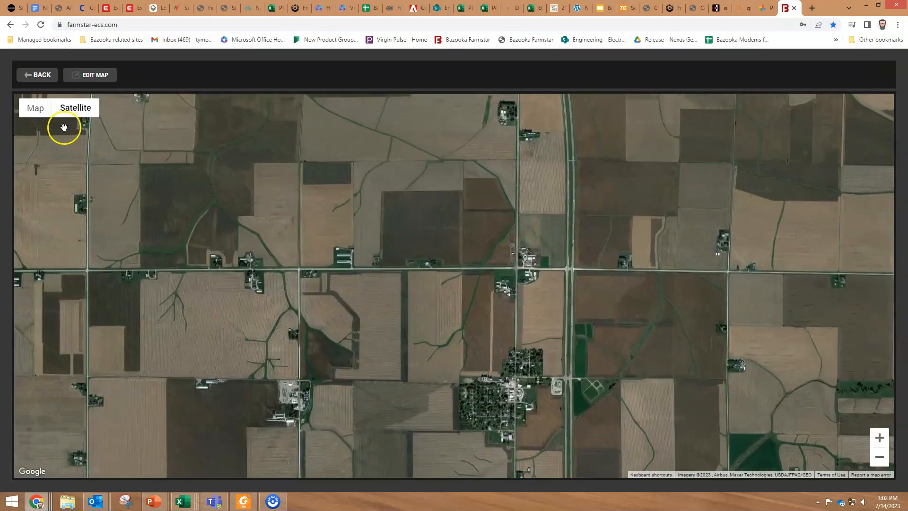
click(35, 115)
click(37, 128)
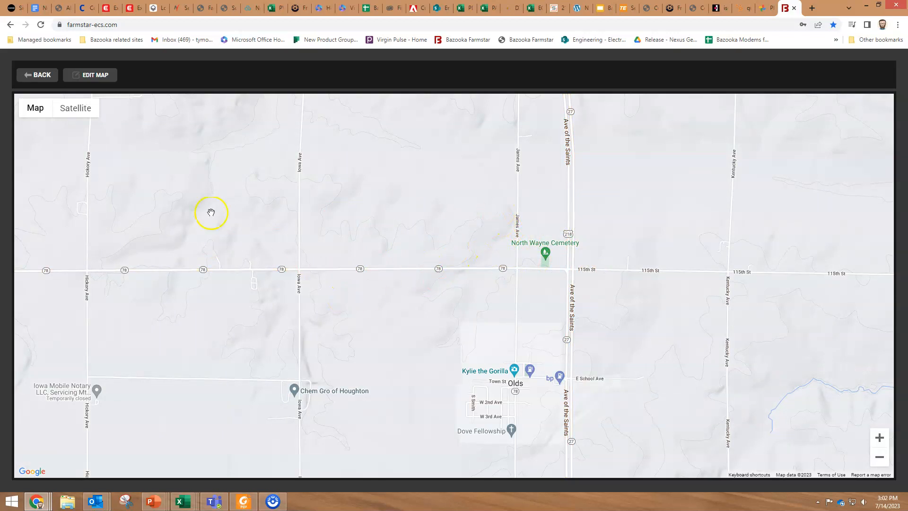
click(35, 125)
click(71, 112)
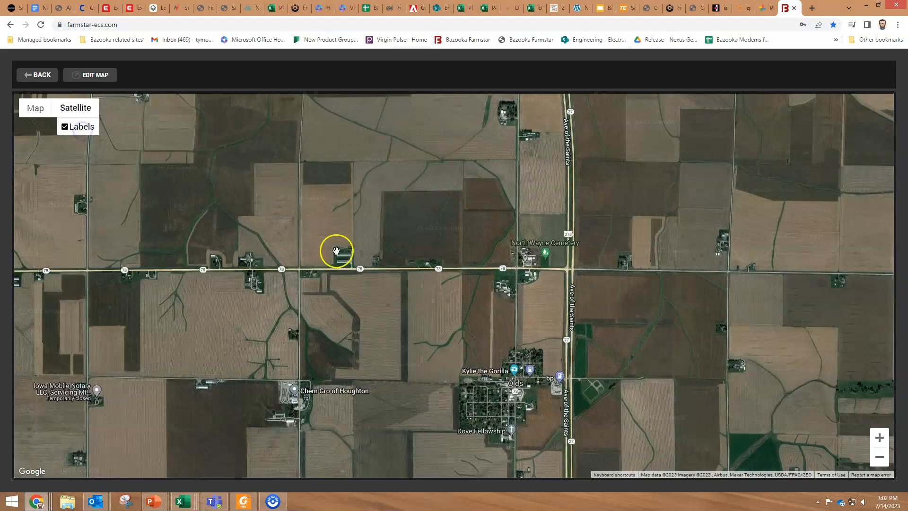
Center the view on the farm, enter map editing, and zoom in on the barns
drag(489, 303, 472, 322)
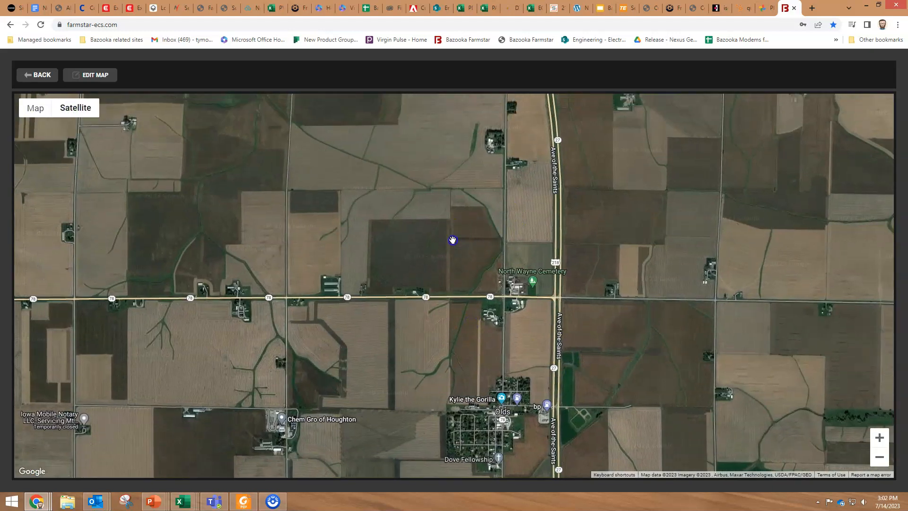
drag(452, 241, 471, 243)
drag(480, 356, 501, 326)
drag(367, 299, 429, 320)
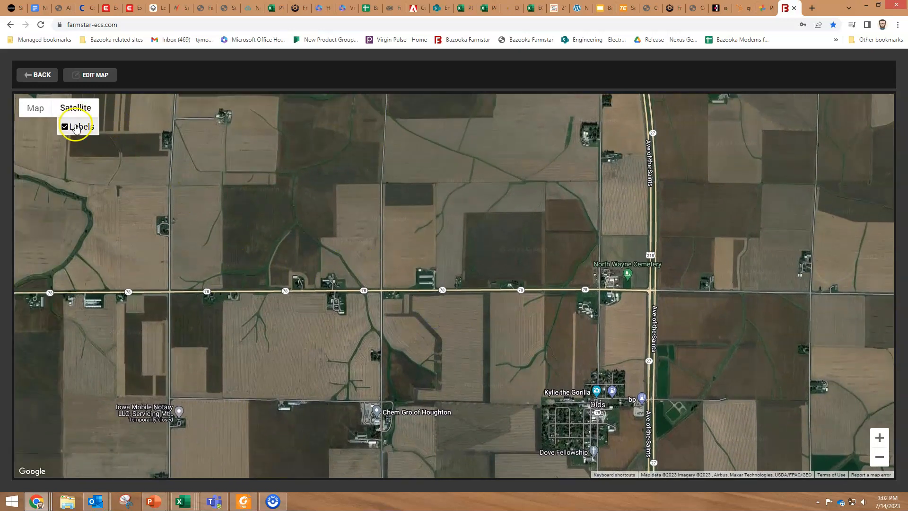
click(93, 76)
click(543, 263)
drag(319, 262, 388, 302)
scroll(412, 296, up, 3)
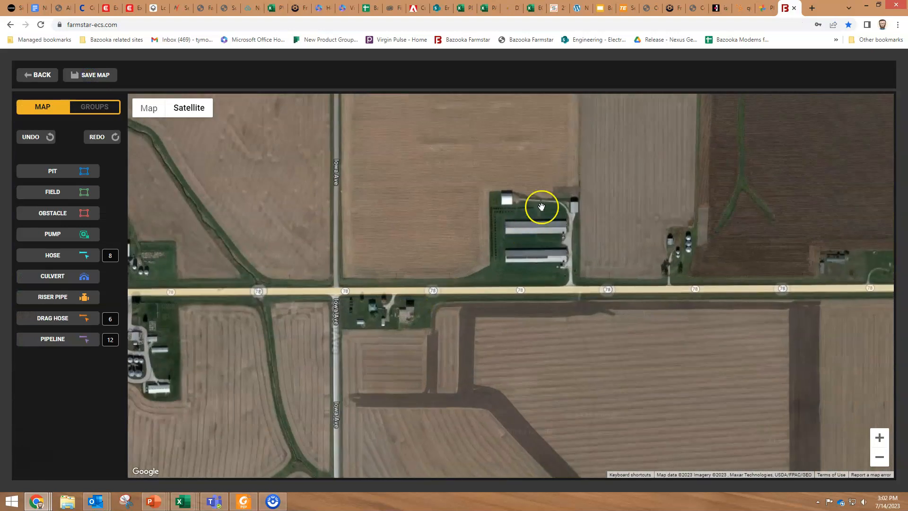
Outline a pit over the long blue-roofed barn
drag(546, 245, 465, 323)
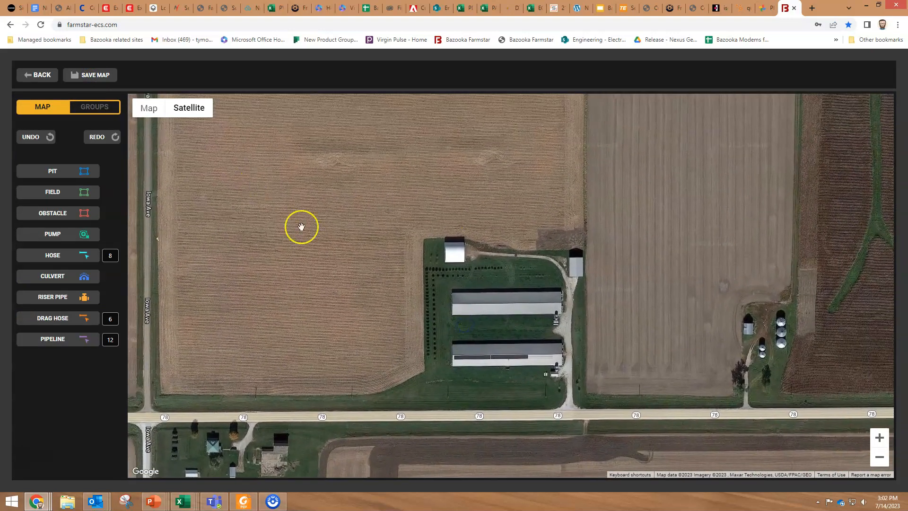
click(65, 172)
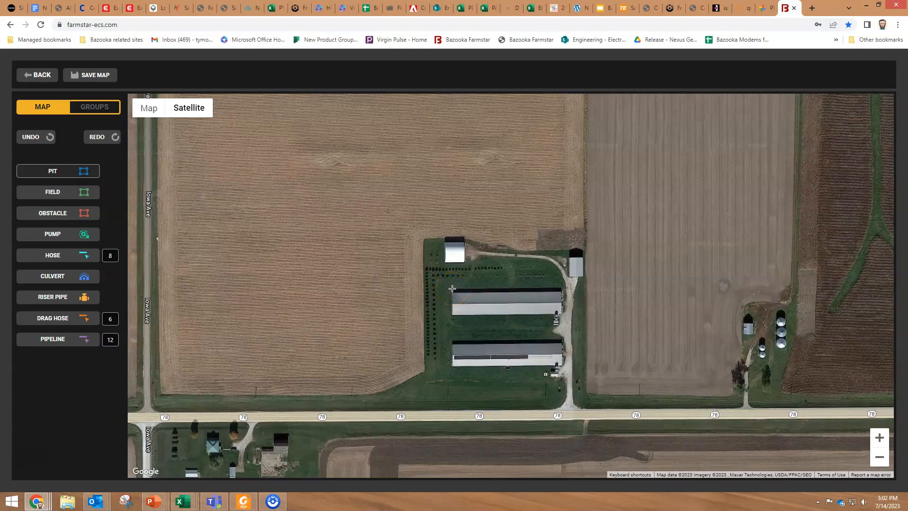
drag(452, 289, 452, 314)
click(563, 314)
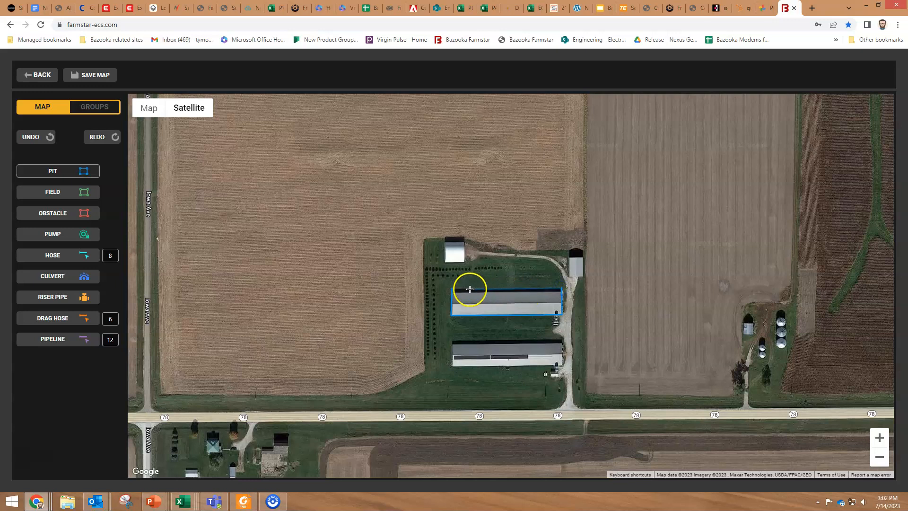
click(458, 288)
click(453, 290)
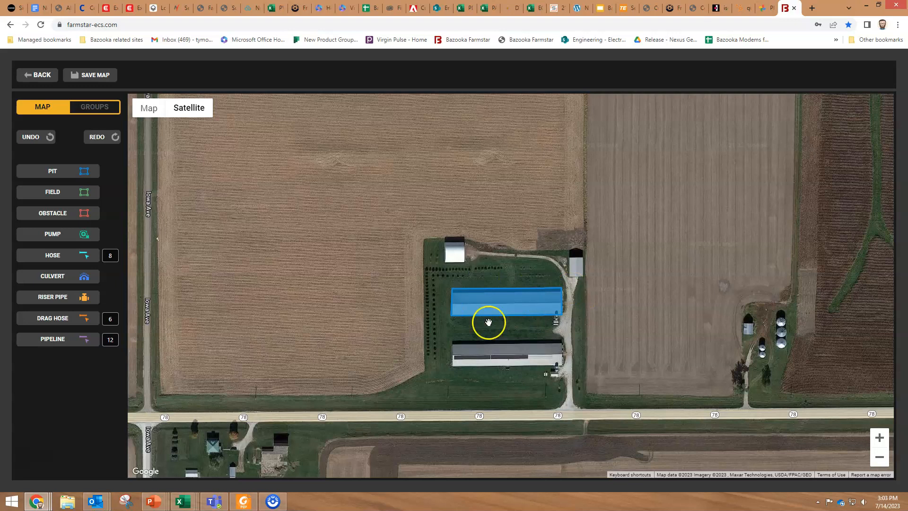
drag(478, 211, 530, 285)
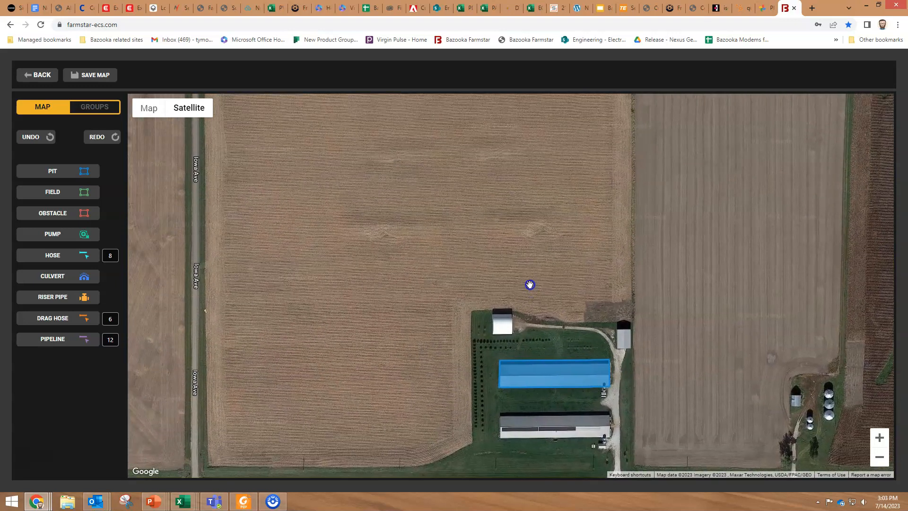
Start the field outline at the barn corner and trace it south along the farmstead
click(56, 192)
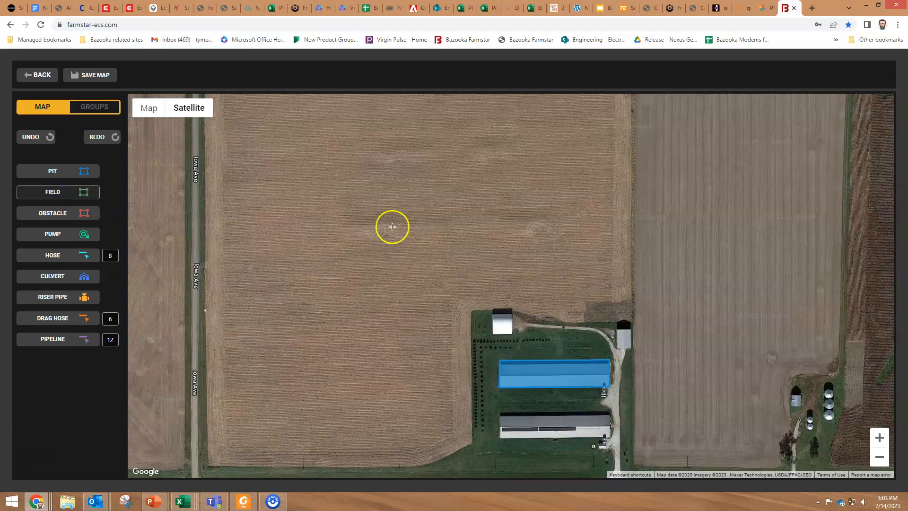
click(631, 318)
click(471, 310)
click(473, 445)
click(433, 463)
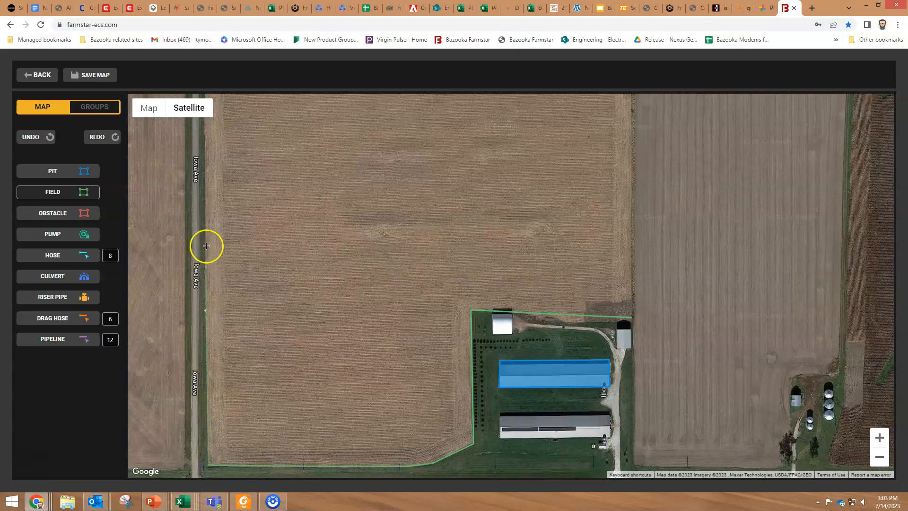
Add the northwest corner by Iowa Ave, close the outline, and select field(1)
scroll(207, 173, down, 3)
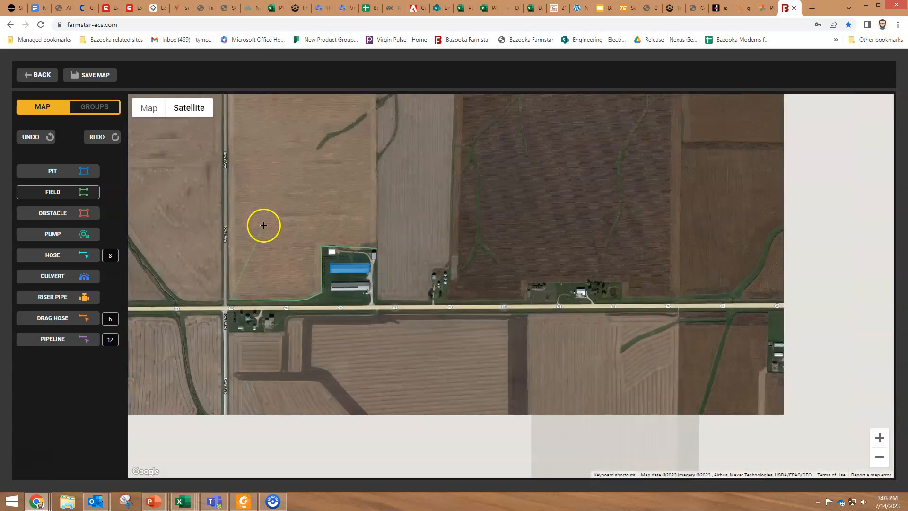
scroll(285, 158, down, 1)
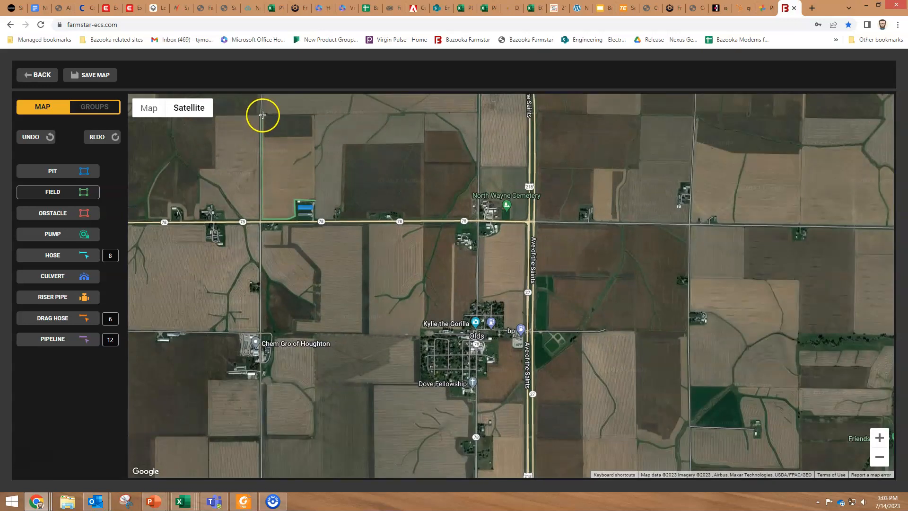
click(264, 115)
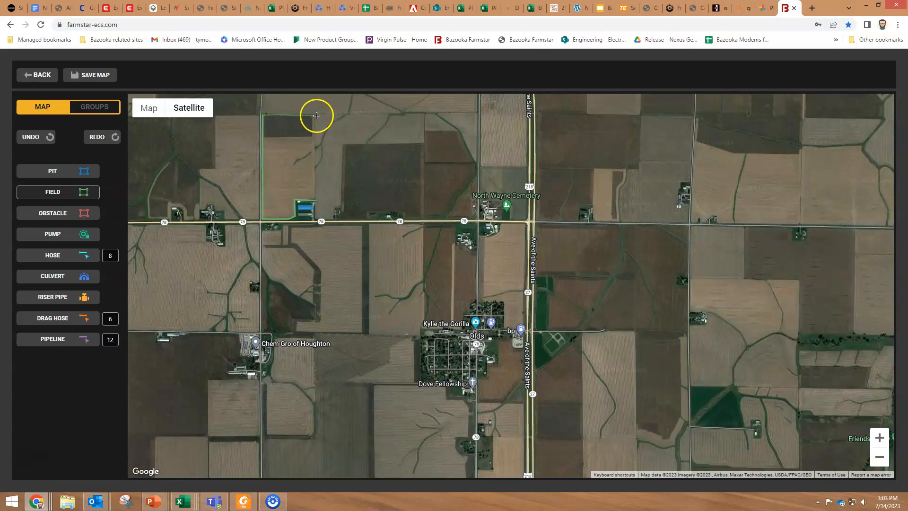
scroll(311, 194, up, 3)
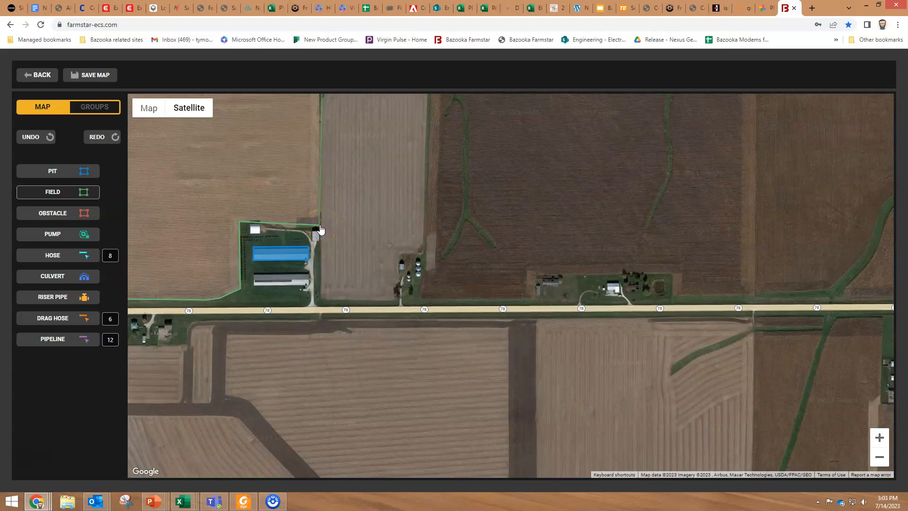
click(320, 230)
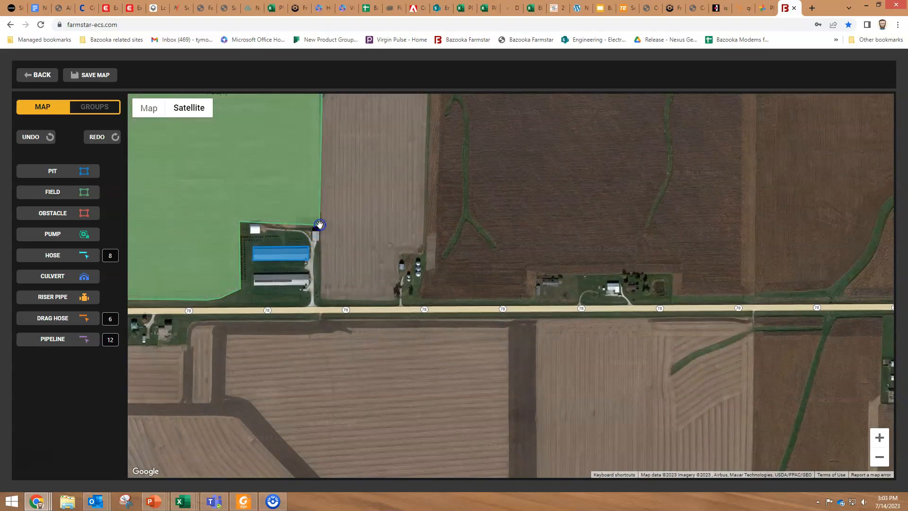
drag(379, 228, 580, 395)
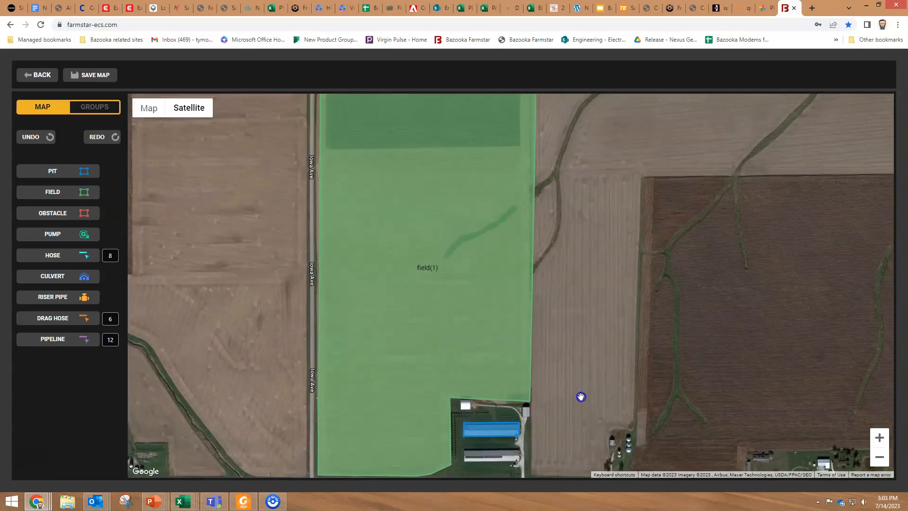
scroll(476, 314, down, 1)
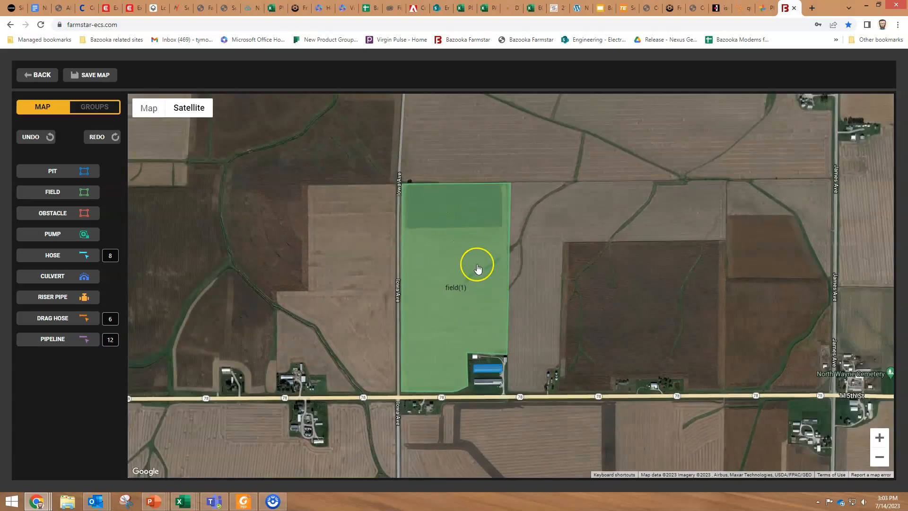
click(466, 263)
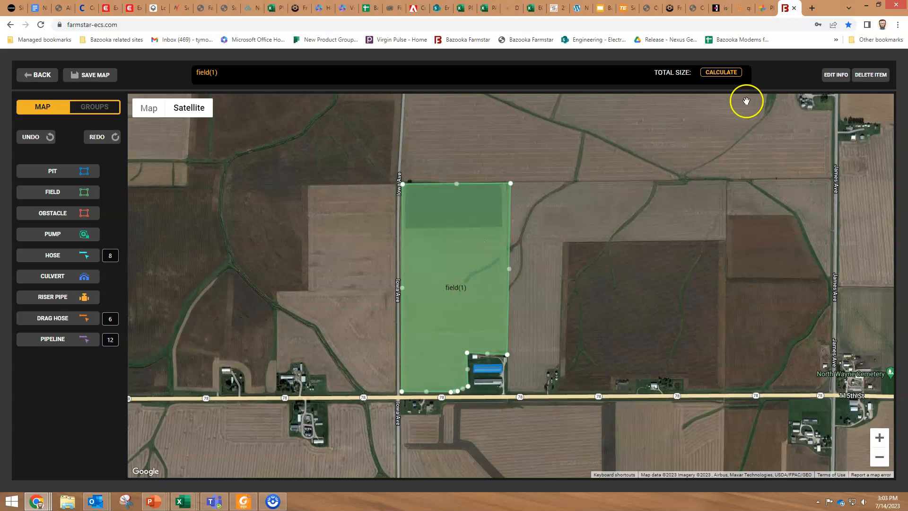
Calculate field(1)'s total size of 74.47 acres and zoom toward the farmstead
click(738, 77)
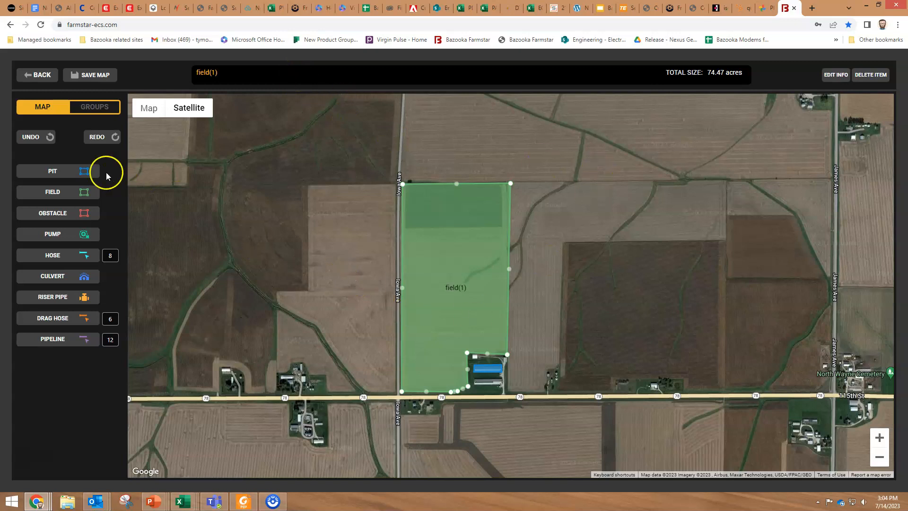
click(51, 214)
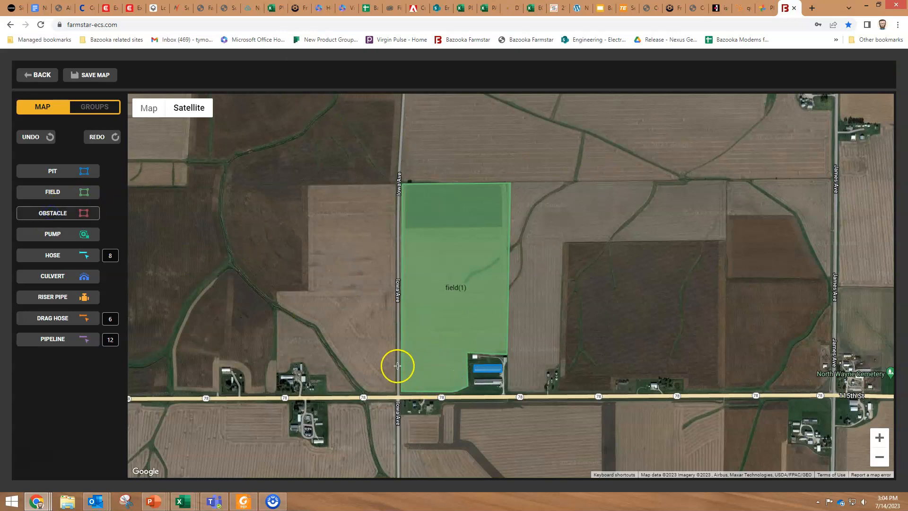
scroll(396, 365, up, 2)
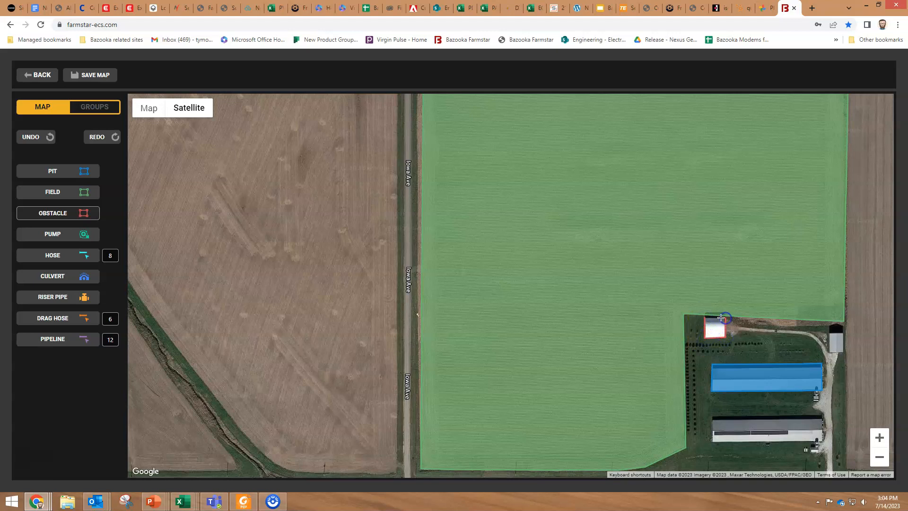
Close the red obstacle outline around the small white shed at the field's corner
click(706, 322)
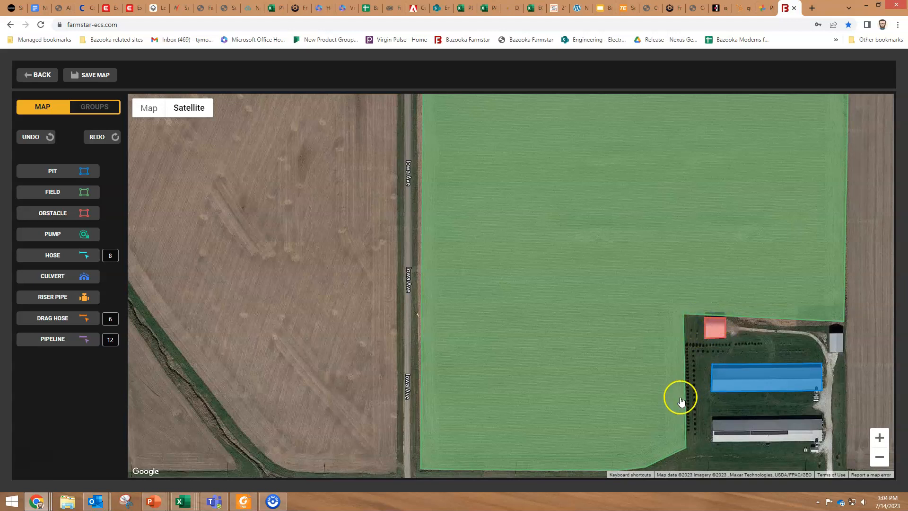
click(49, 234)
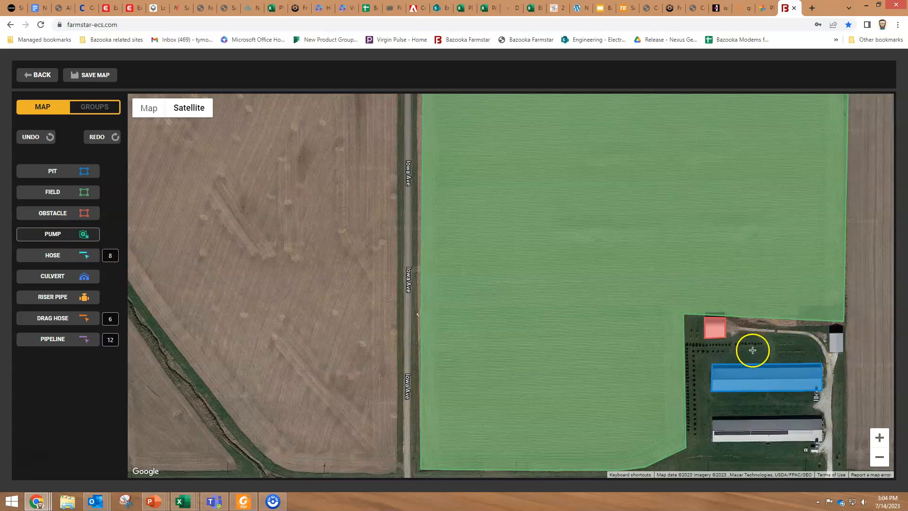
Place pump(1) on the lawn and move it just north of the blue-roofed barn
click(767, 359)
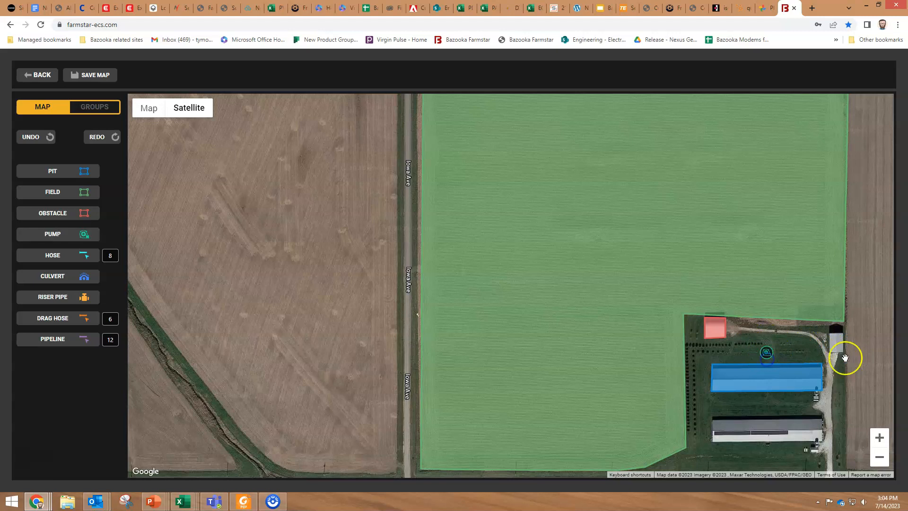
click(769, 359)
mouse_move(769, 358)
mouse_down()
mouse_move(741, 355)
mouse_move(704, 382)
mouse_up()
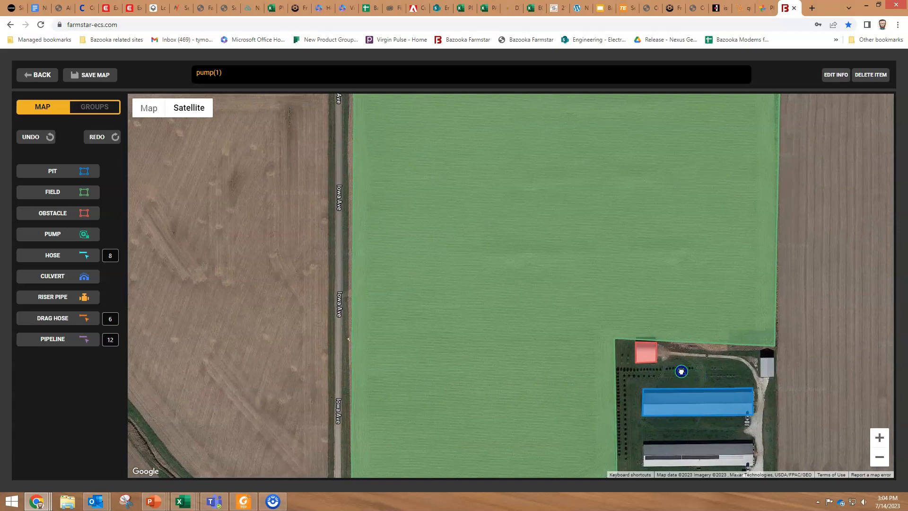
drag(676, 376, 677, 375)
click(55, 257)
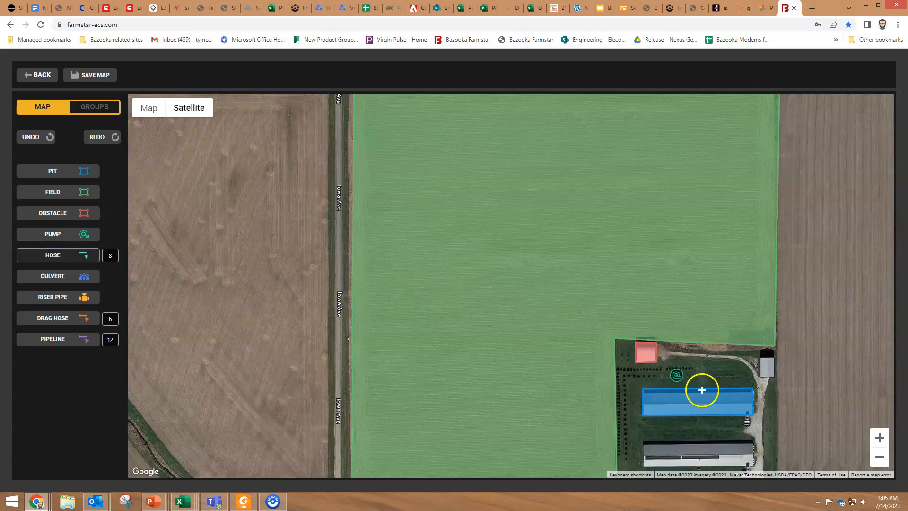
click(678, 373)
scroll(669, 343, down, 2)
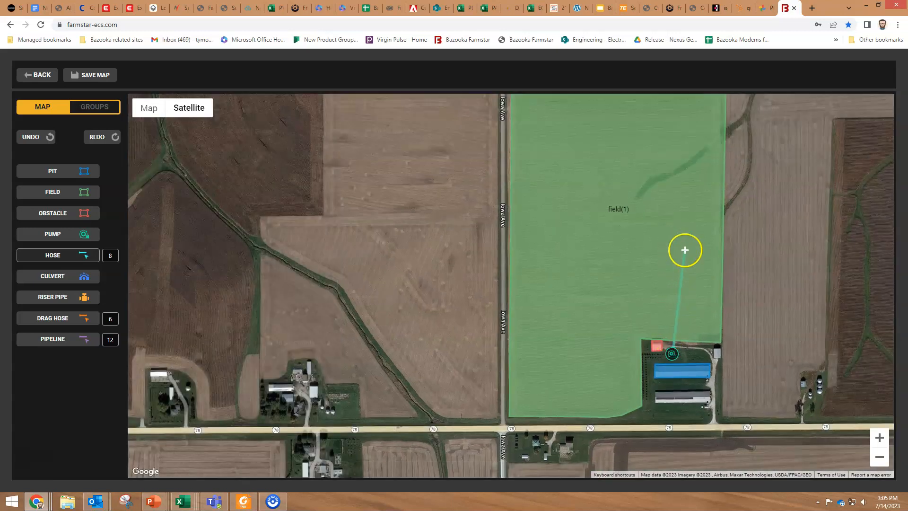
click(723, 346)
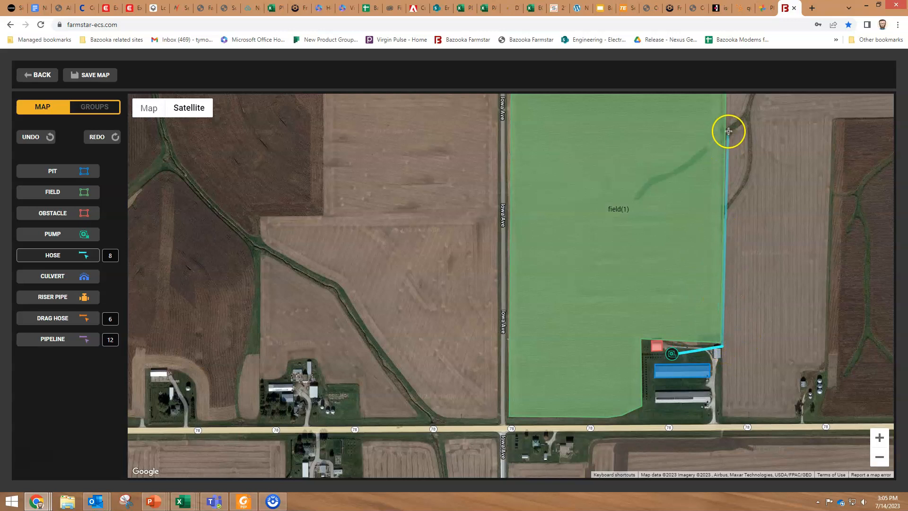
scroll(728, 131, down, 3)
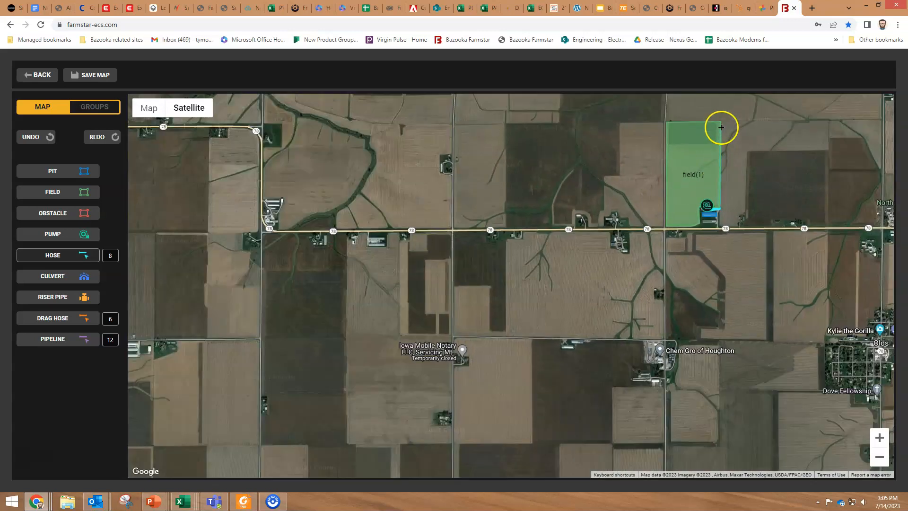
scroll(722, 124, up, 2)
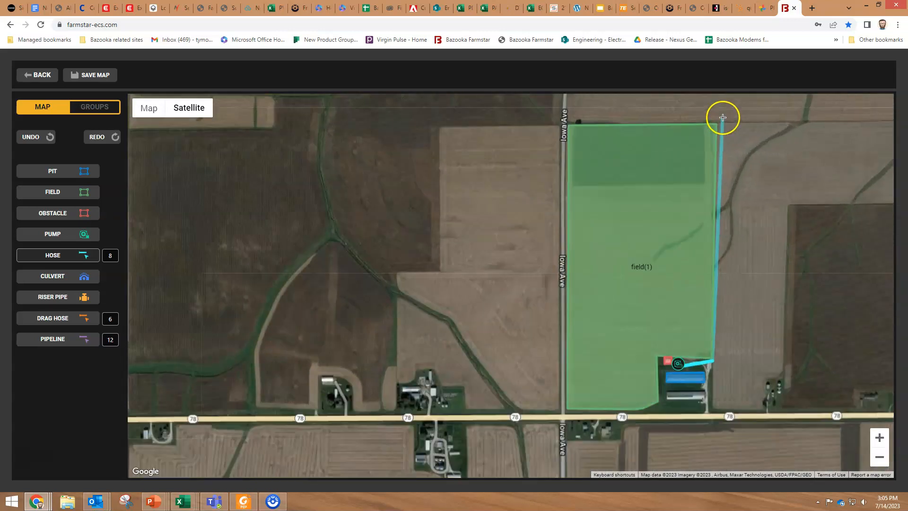
scroll(723, 118, up, 1)
click(714, 129)
right_click(722, 131)
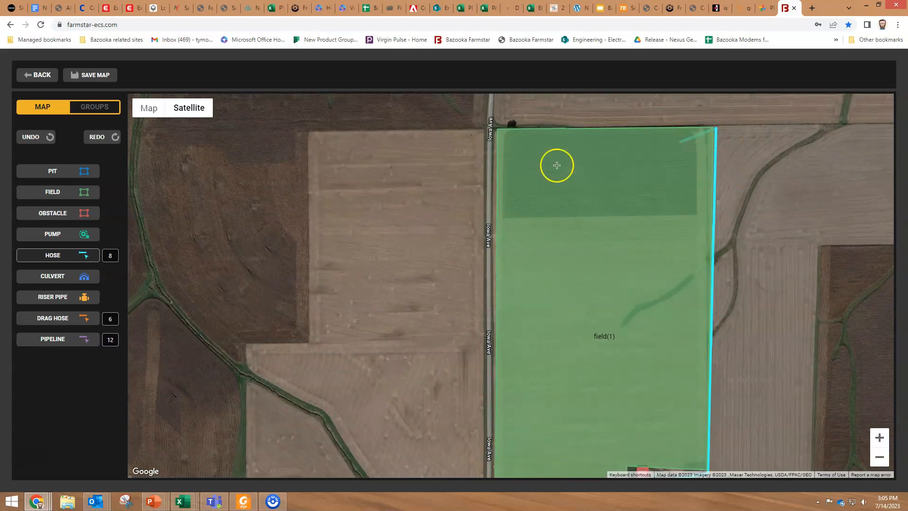
click(60, 259)
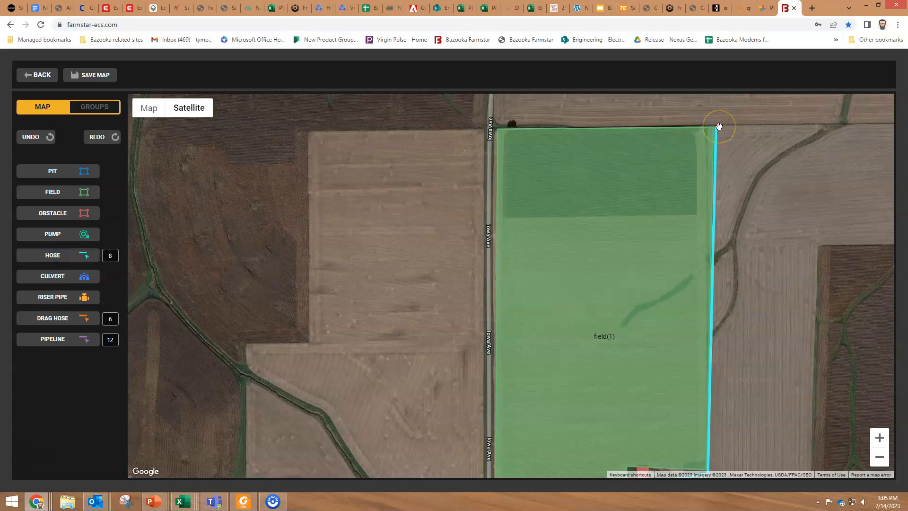
scroll(727, 236, down, 2)
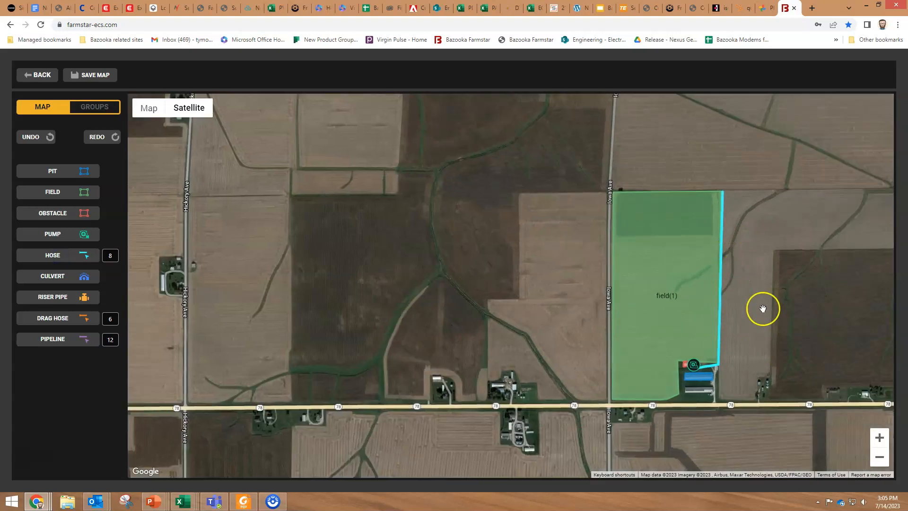
scroll(752, 279, up, 2)
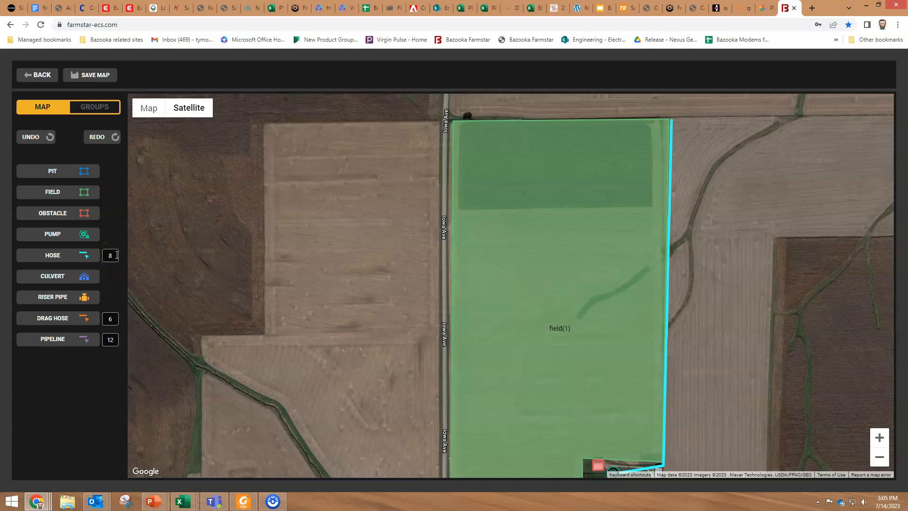
Place a culvert at the field's southwest road corner and a riser pipe east of the farmstead
click(59, 275)
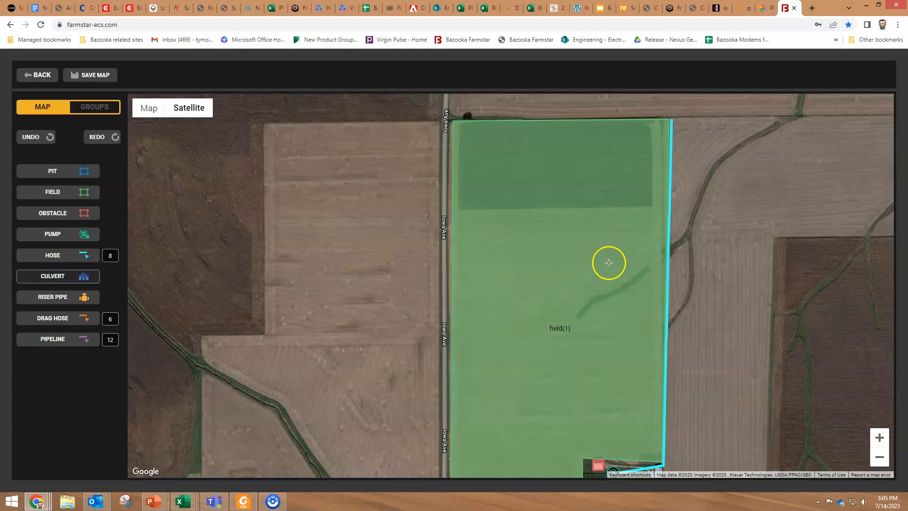
scroll(615, 305, down, 1)
scroll(545, 417, up, 1)
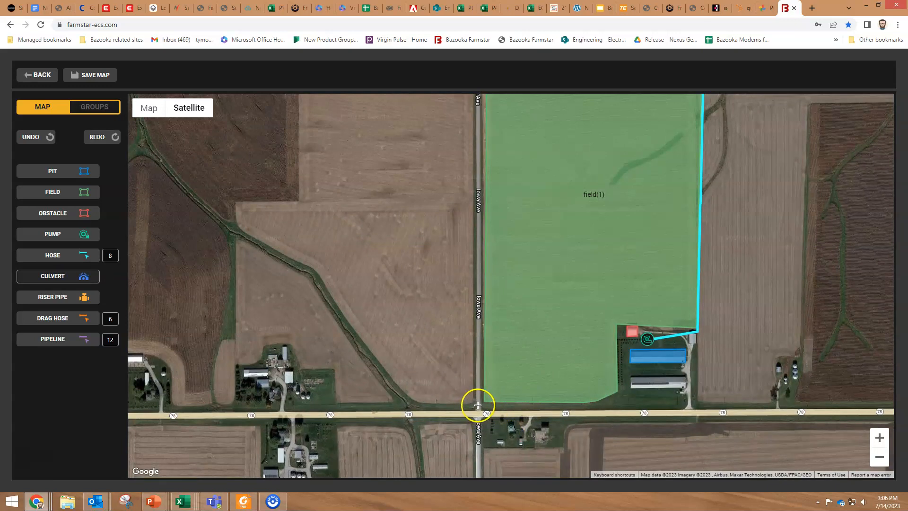
click(478, 406)
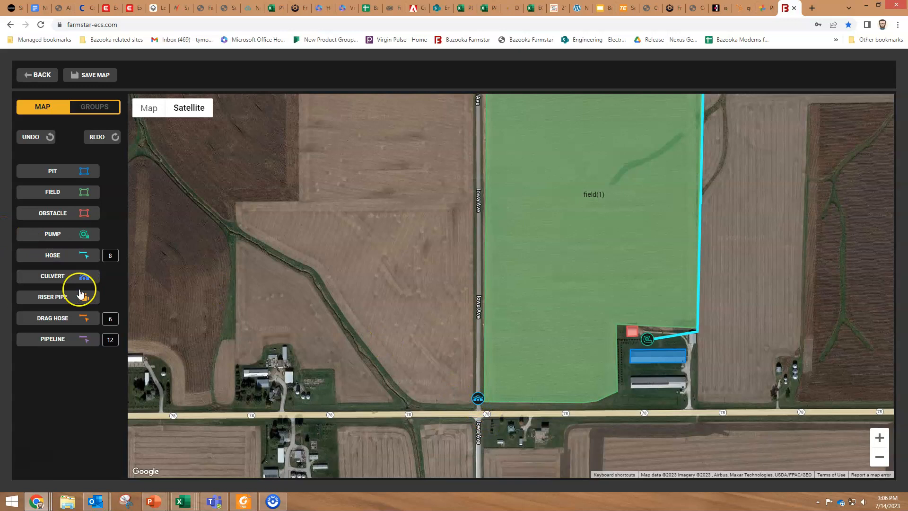
click(52, 298)
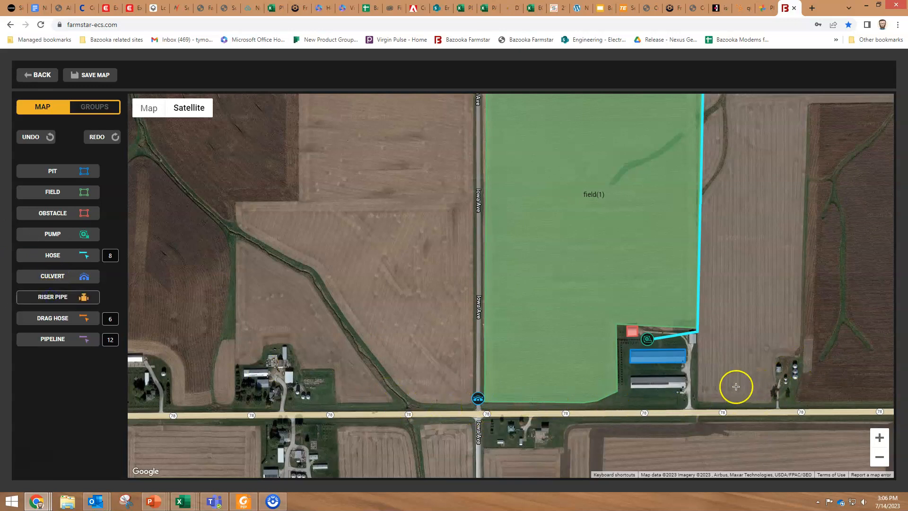
click(800, 357)
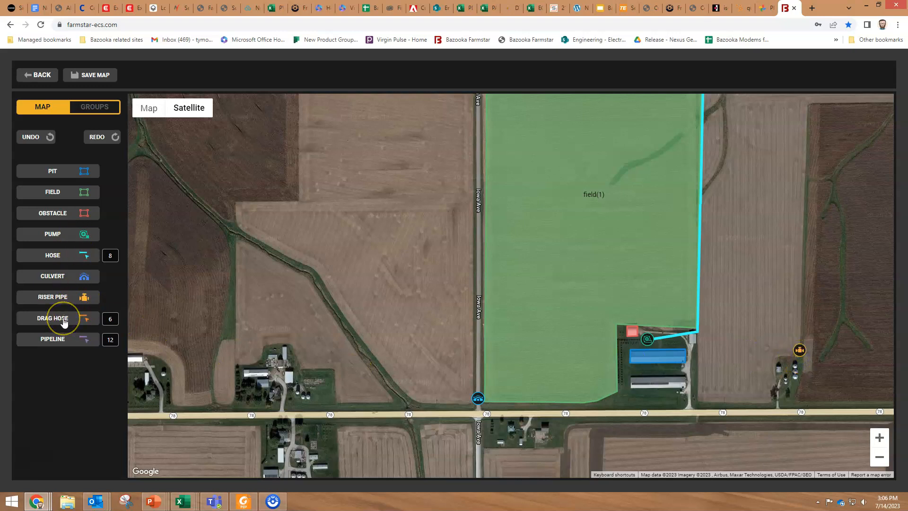
Draw a pipeline from the farm buildings to the riser pipe
click(55, 341)
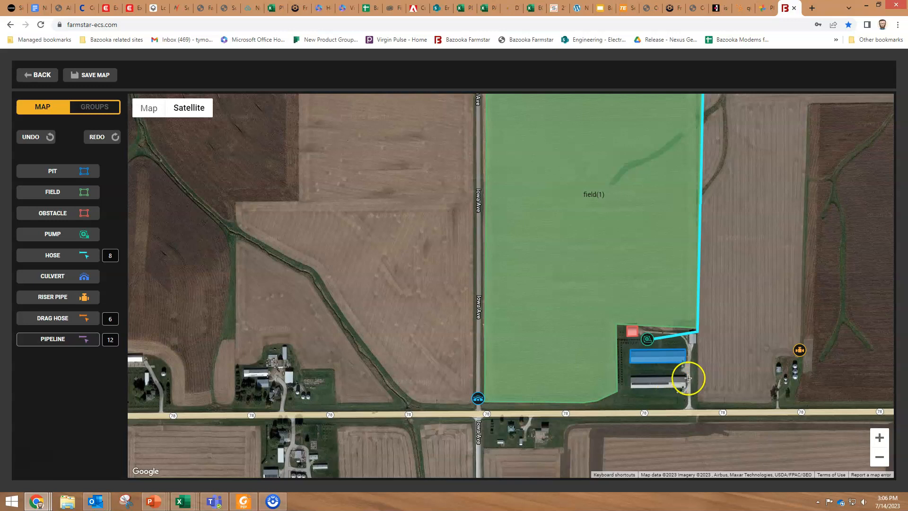
drag(738, 363, 798, 352)
click(801, 353)
click(47, 340)
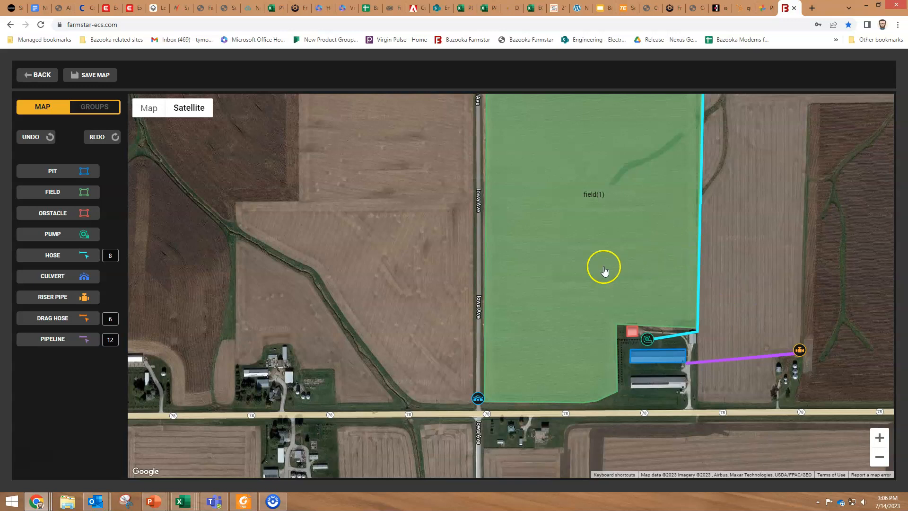
drag(730, 246, 665, 315)
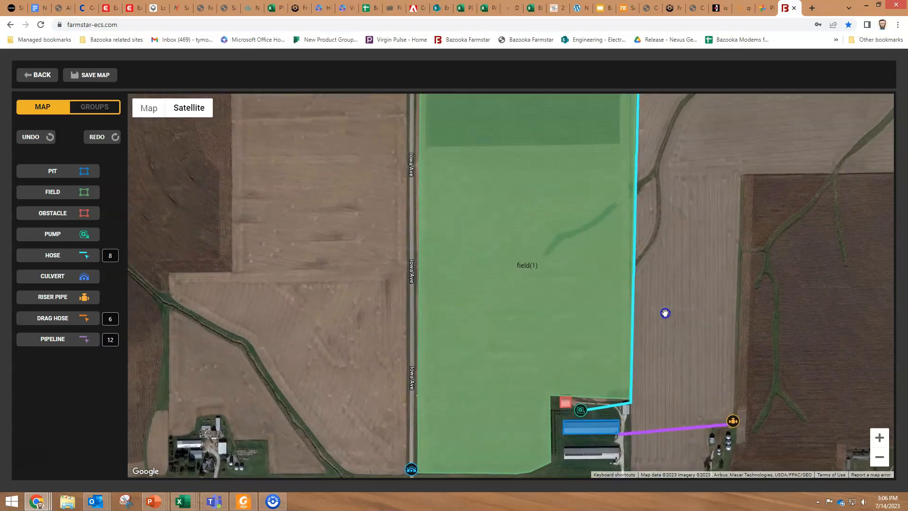
scroll(620, 276, down, 1)
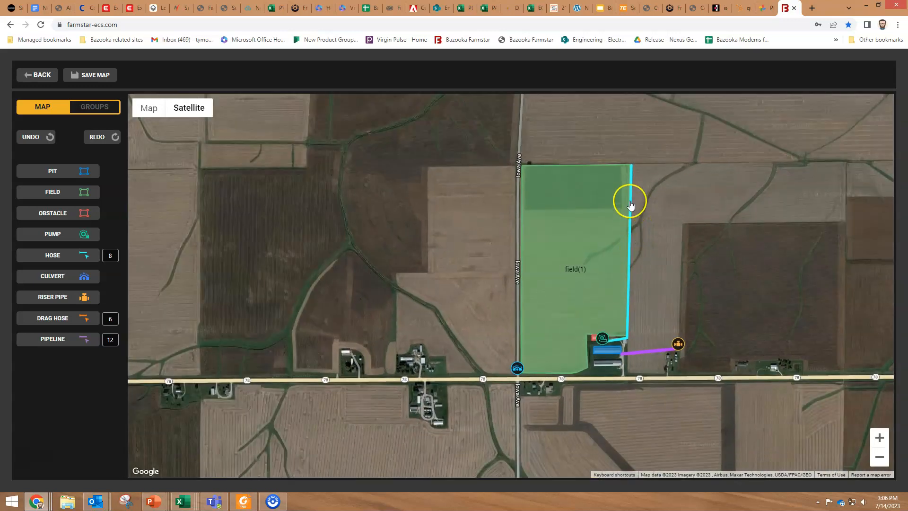
Select the cyan 8-inch hose(1) to show its -29 ft elevation and 2,466 ft length
click(630, 214)
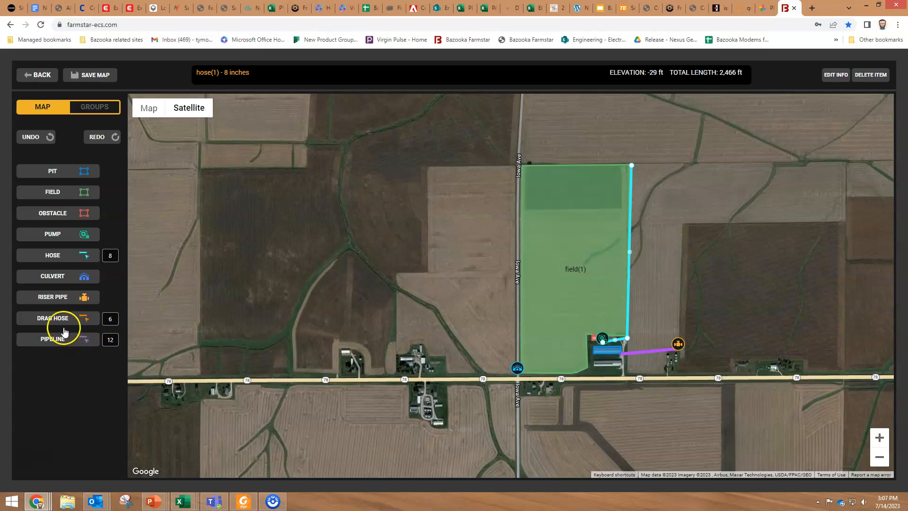
Draw a 6-inch drag hose from field(1)'s northeast corner to the culvert and calculate its 2,742 ft length
click(53, 319)
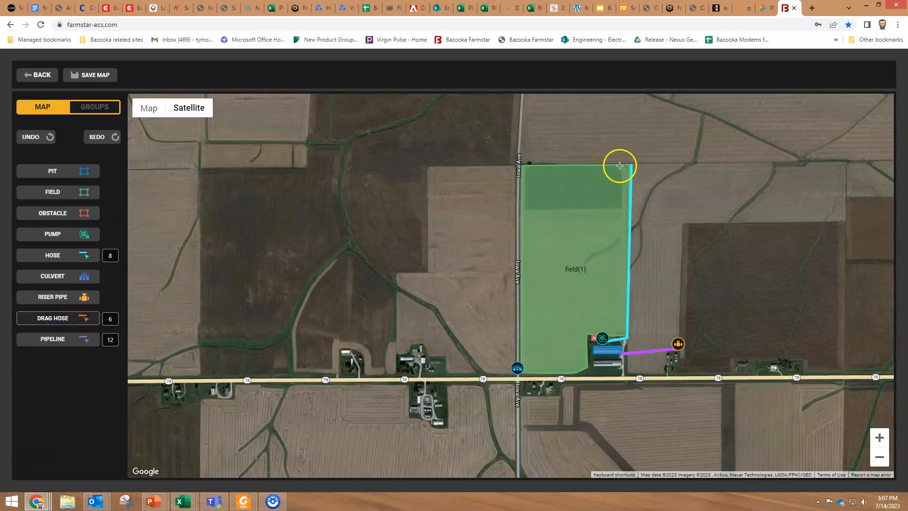
drag(629, 165, 533, 364)
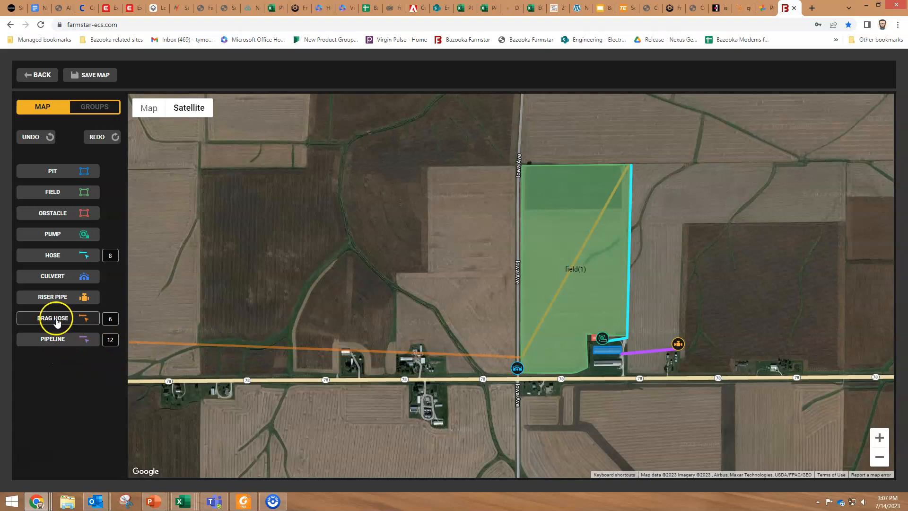
click(53, 320)
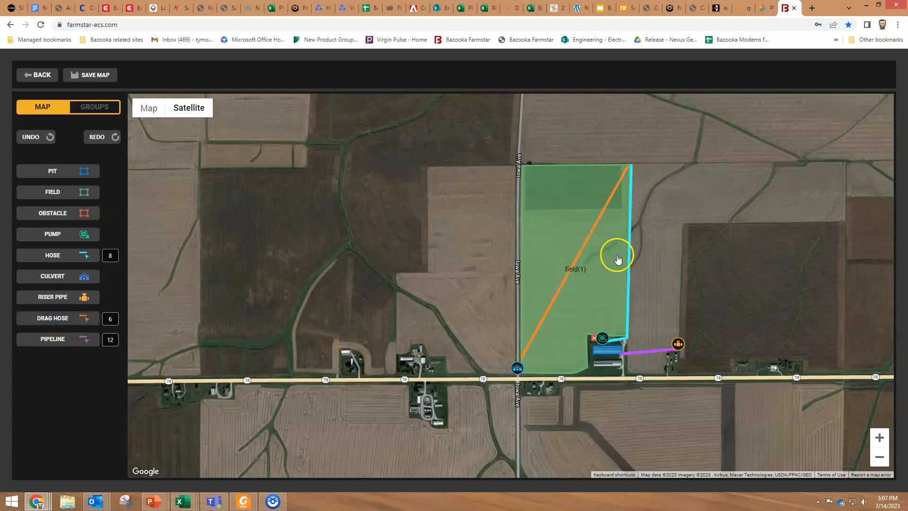
click(587, 243)
click(722, 72)
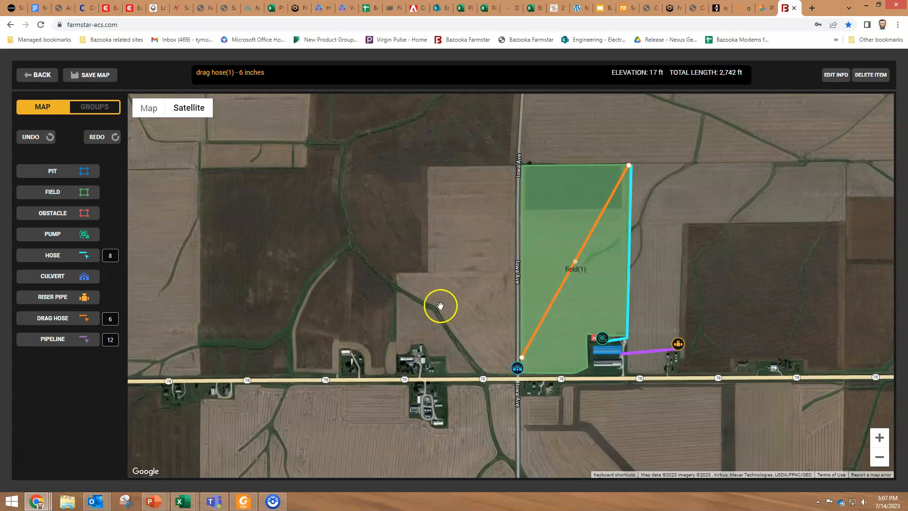
Undo and redo the drag hose, then select it and field(1) to check their details
drag(389, 234, 340, 247)
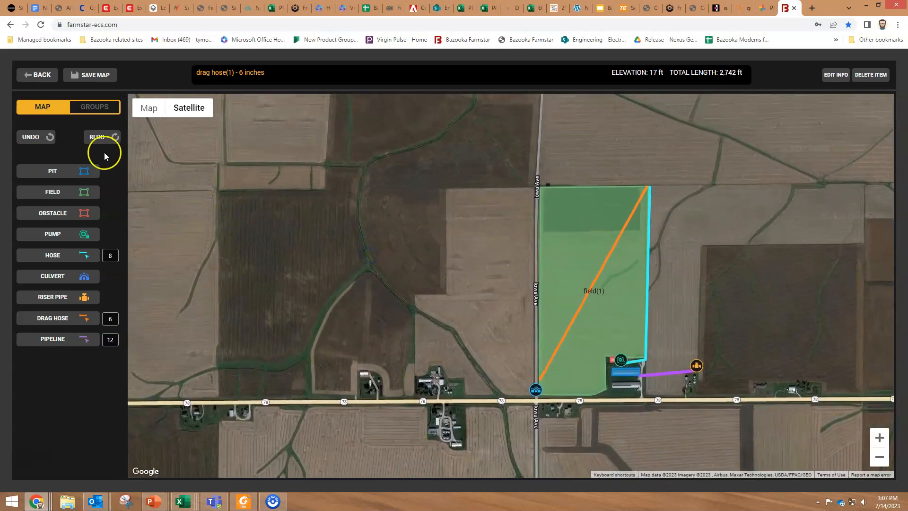
click(31, 138)
click(105, 140)
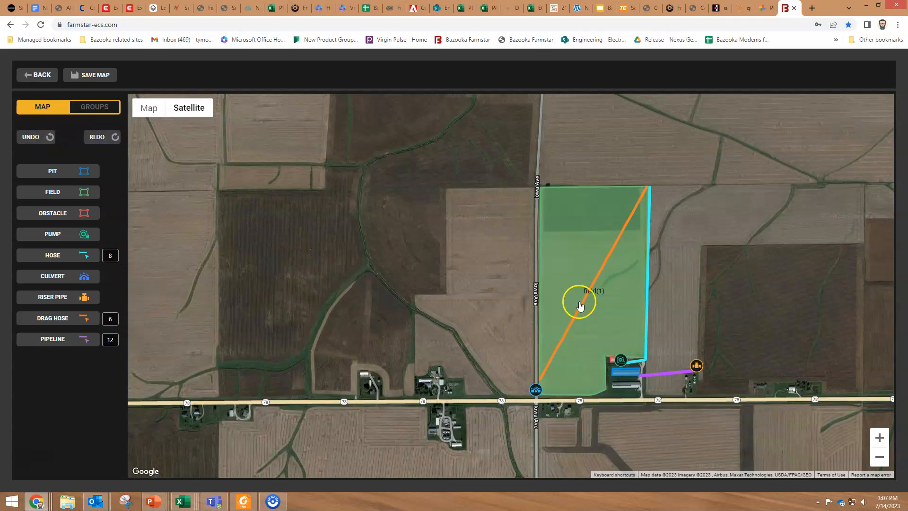
click(614, 256)
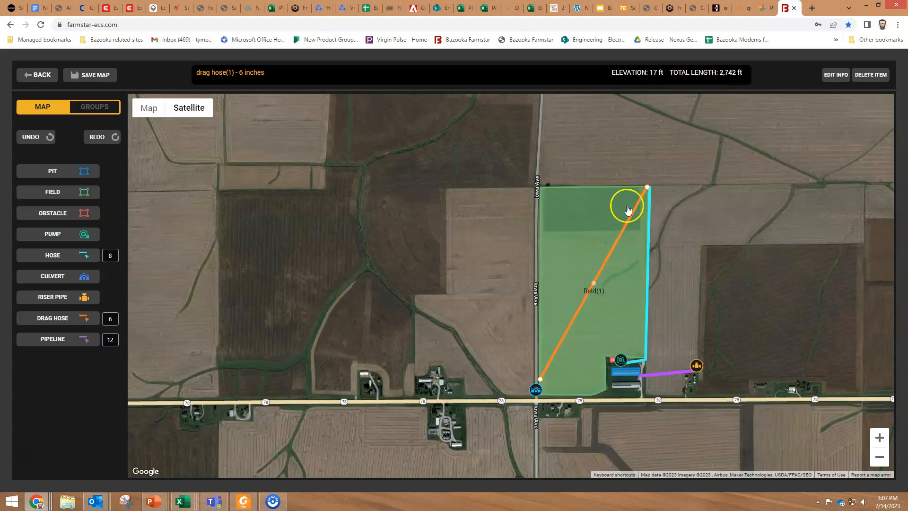
click(575, 233)
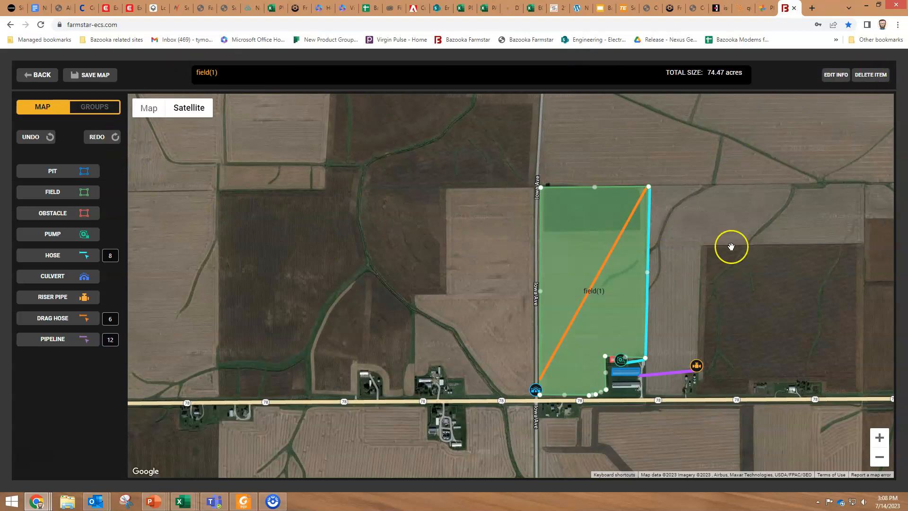
Review the whole map, then save the JBJ farms site map and confirm
click(398, 282)
scroll(398, 282, down, 2)
drag(369, 266, 360, 291)
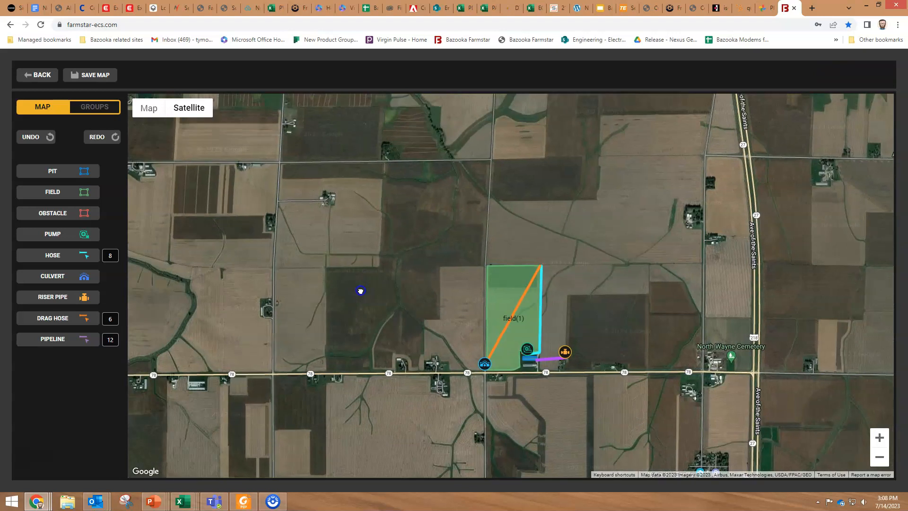
drag(319, 316, 321, 291)
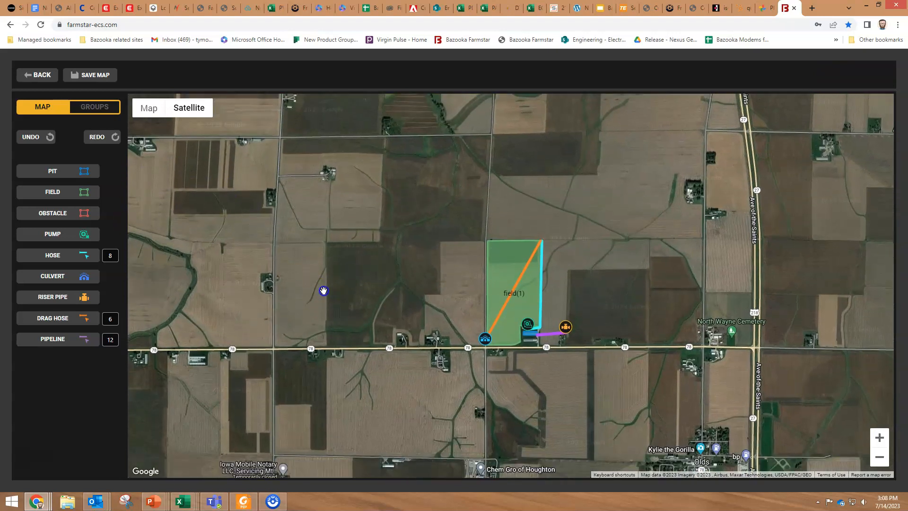
scroll(331, 362, up, 2)
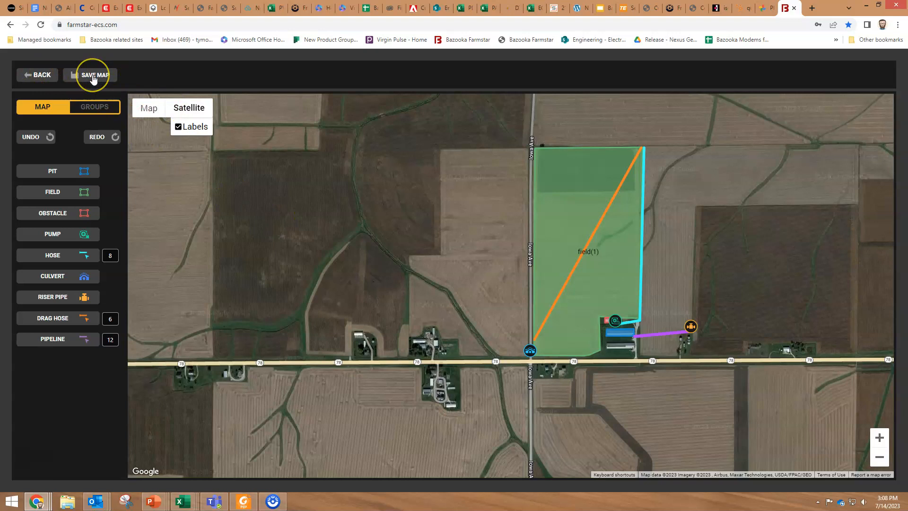
click(94, 77)
click(445, 302)
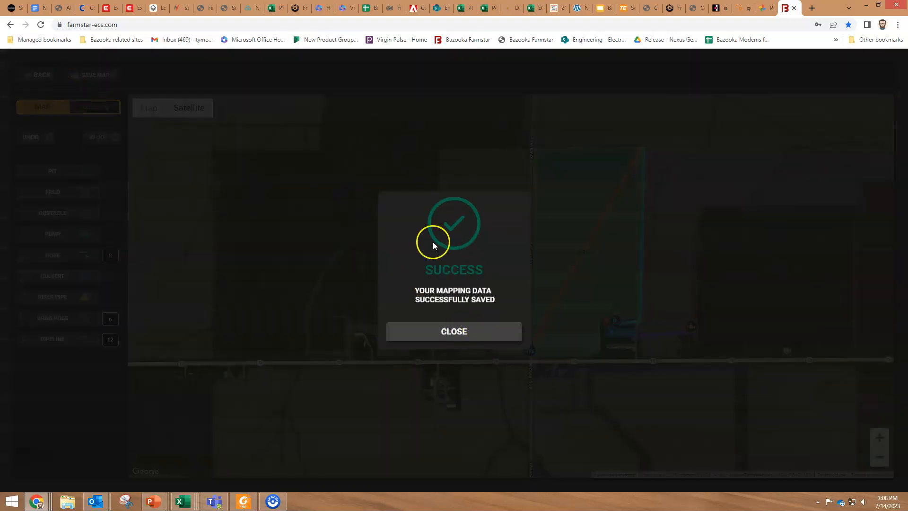
Dismiss the save success message and go back to the Active Sites list
click(467, 335)
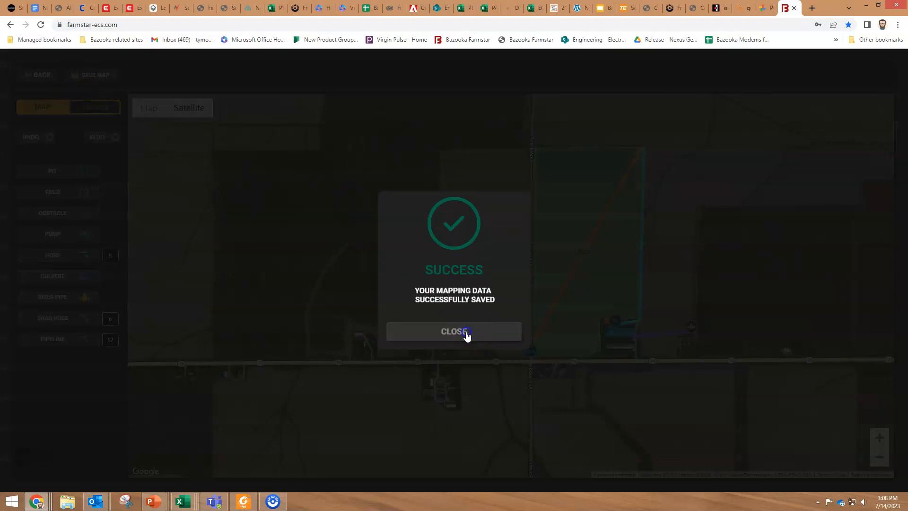
click(41, 80)
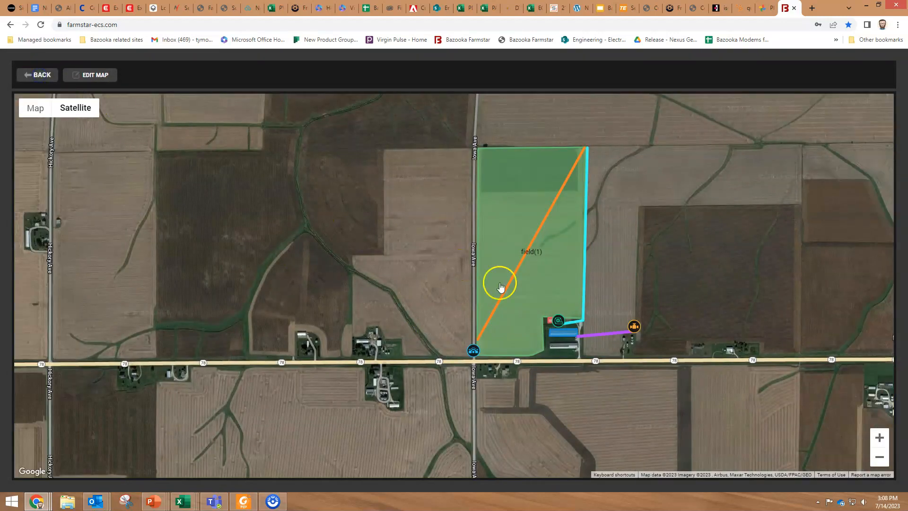
click(42, 80)
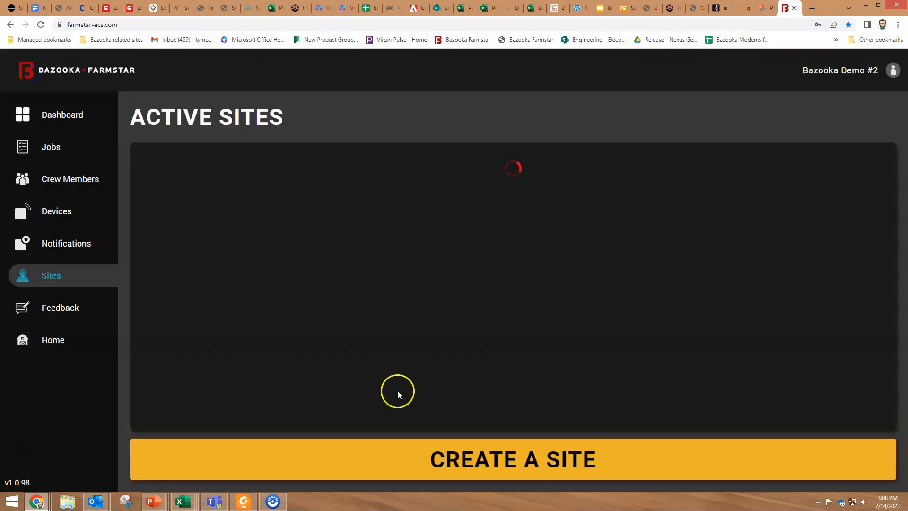